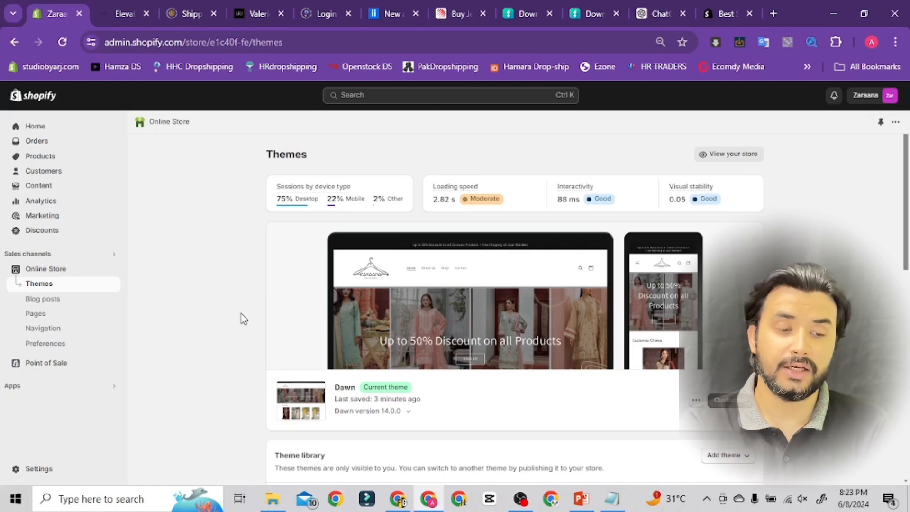
# Step: Search the store's apps for "releasit" and open the Releasit COD Form & Upsells listing in the app store
pyautogui.click(31, 392)
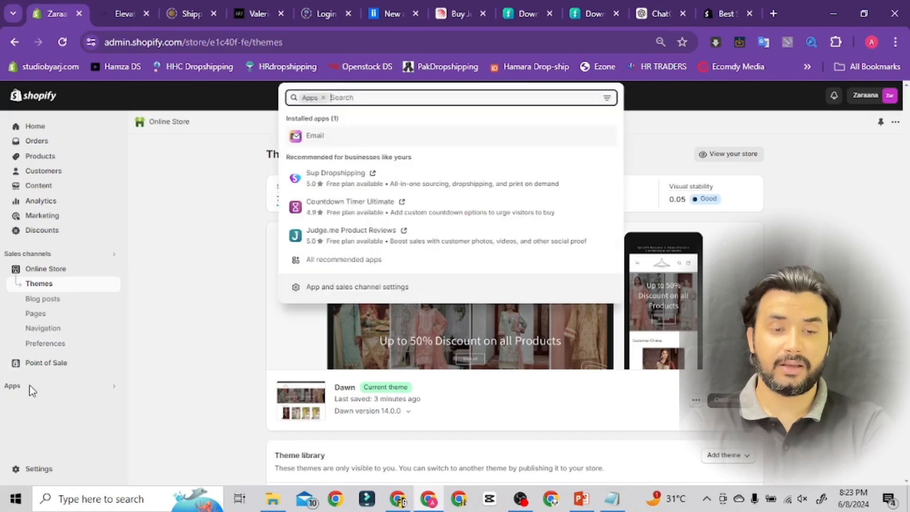
pyautogui.write('re')
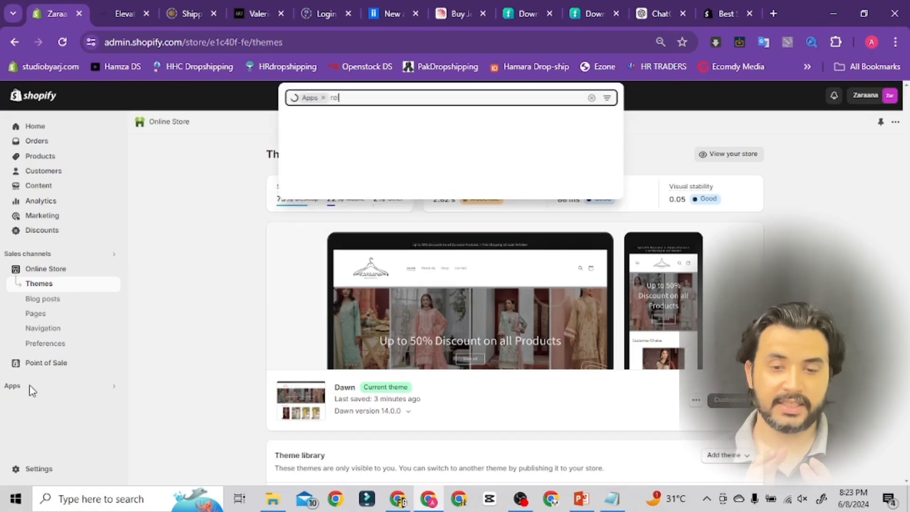
pyautogui.write('leasit')
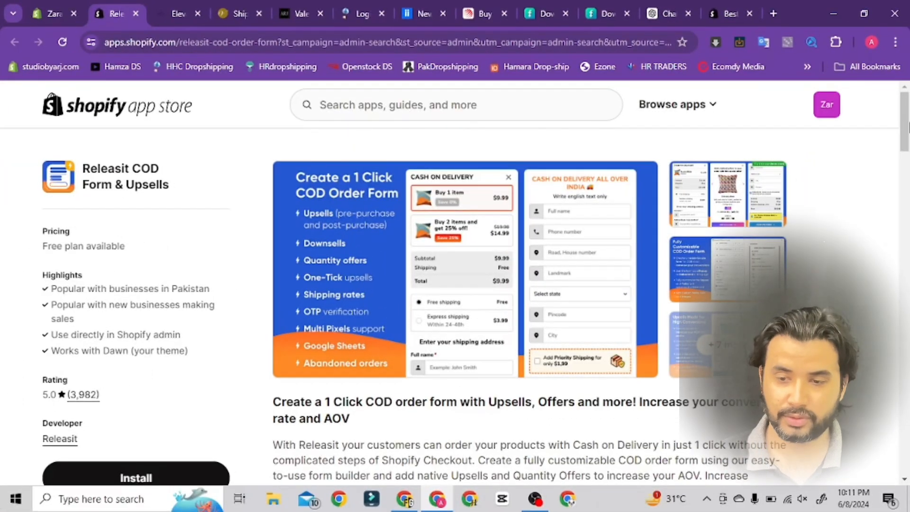
# Step: Review the Releasit COD Form & Upsells description and pricing, install it on the store, and continue with English as the app language
pyautogui.moveTo(908, 127); pyautogui.dragTo(908, 151)
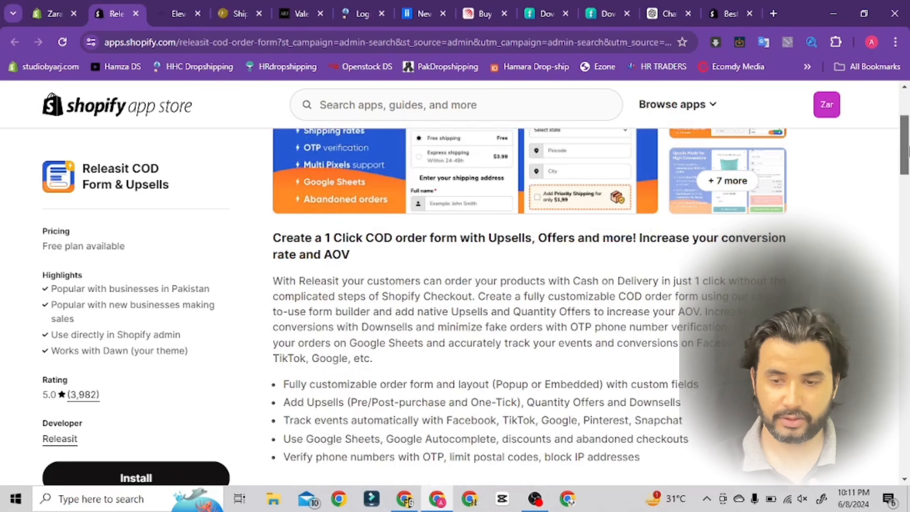
pyautogui.moveTo(908, 151); pyautogui.dragTo(908, 122)
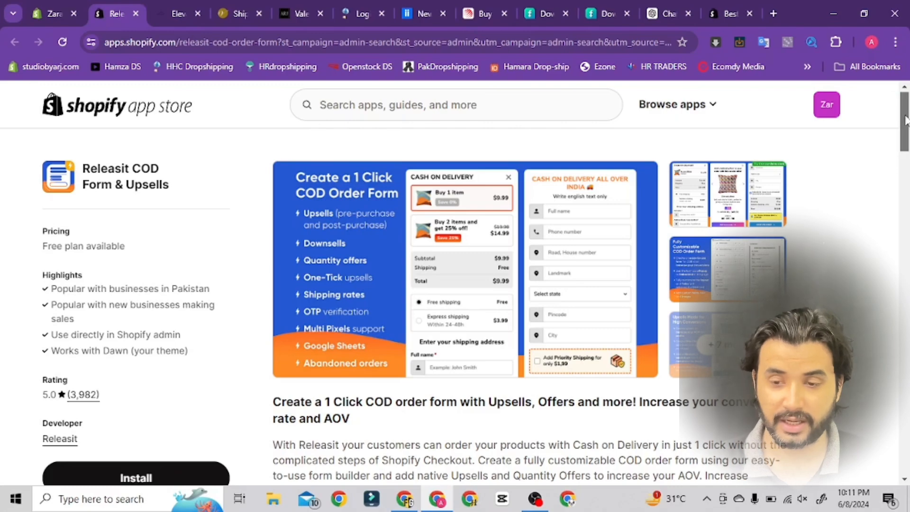
pyautogui.moveTo(907, 122); pyautogui.dragTo(907, 237)
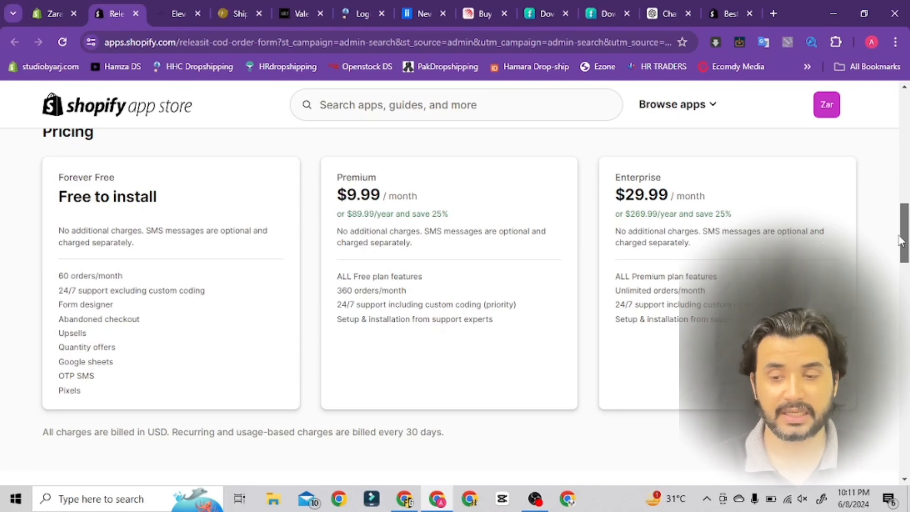
pyautogui.moveTo(900, 242); pyautogui.dragTo(908, 188)
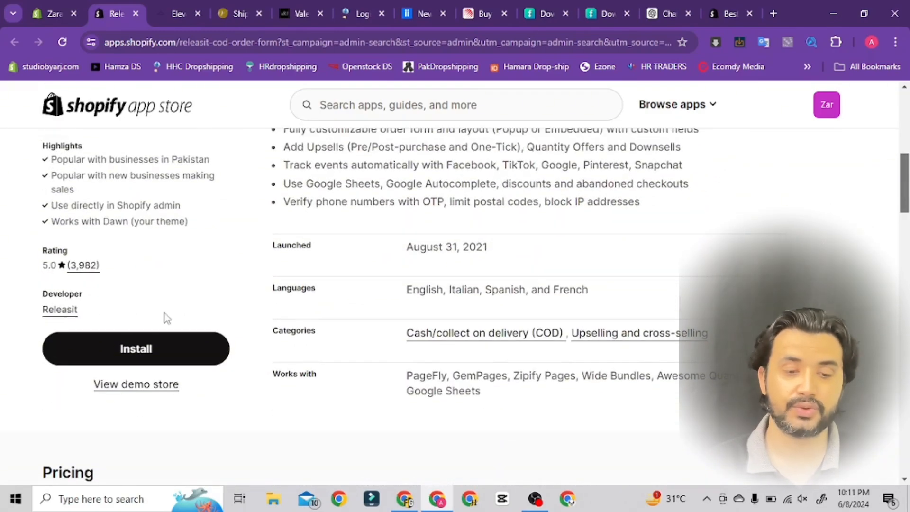
pyautogui.click(158, 350)
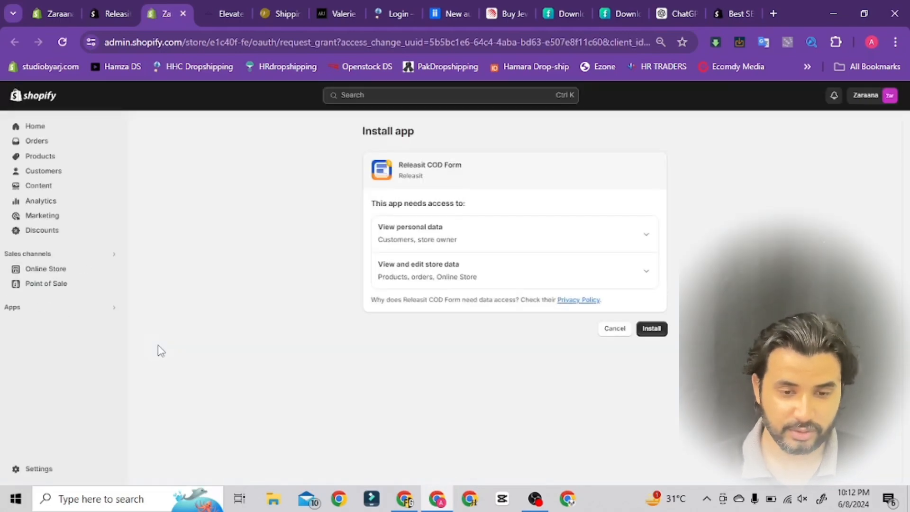
pyautogui.click(652, 329)
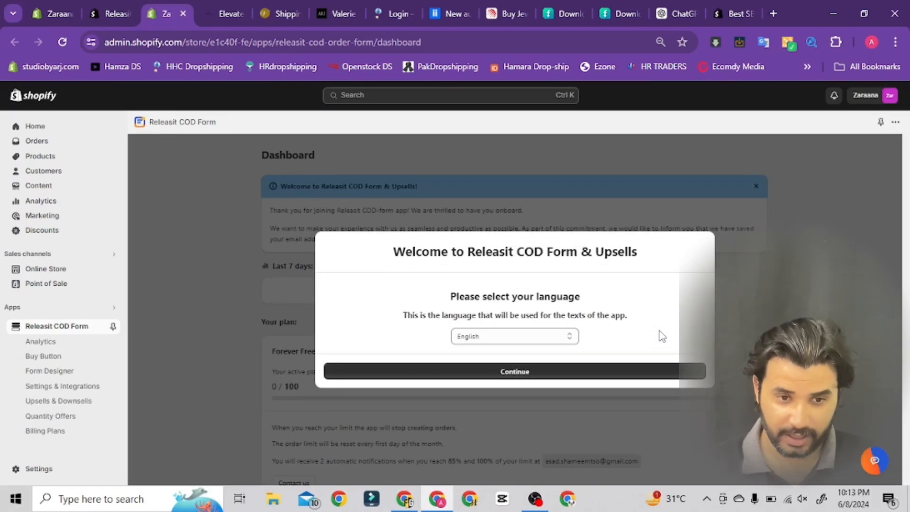
pyautogui.click(565, 379)
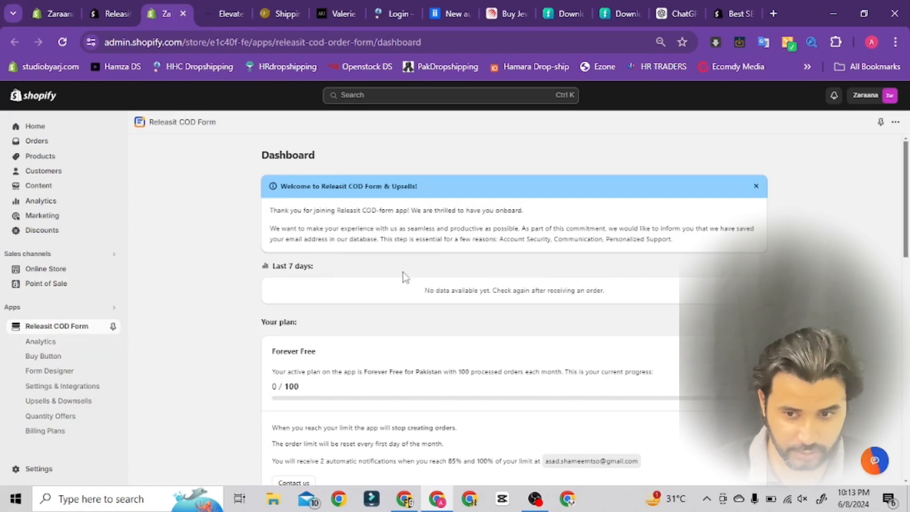
# Step: Read through the app's dashboard setup instructions, then open the online store's Dawn theme in the theme editor
pyautogui.moveTo(908, 182); pyautogui.dragTo(908, 261)
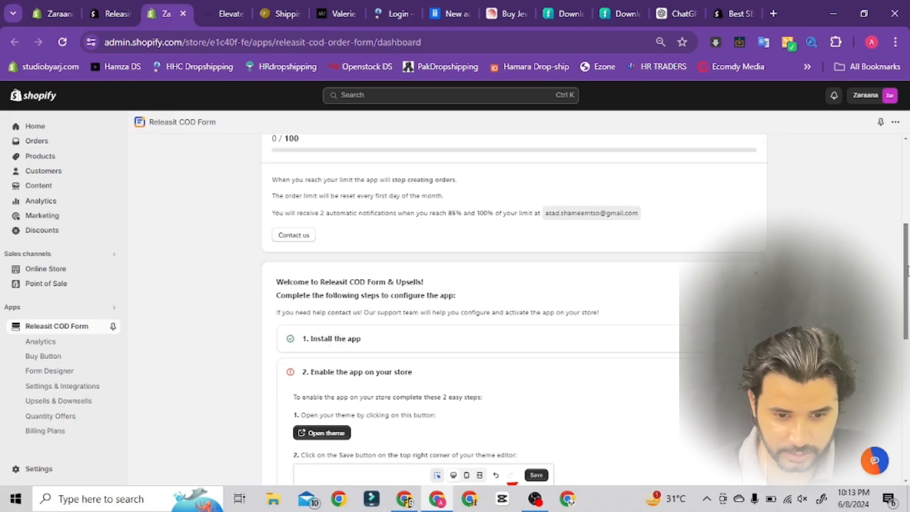
pyautogui.moveTo(906, 270); pyautogui.dragTo(906, 324)
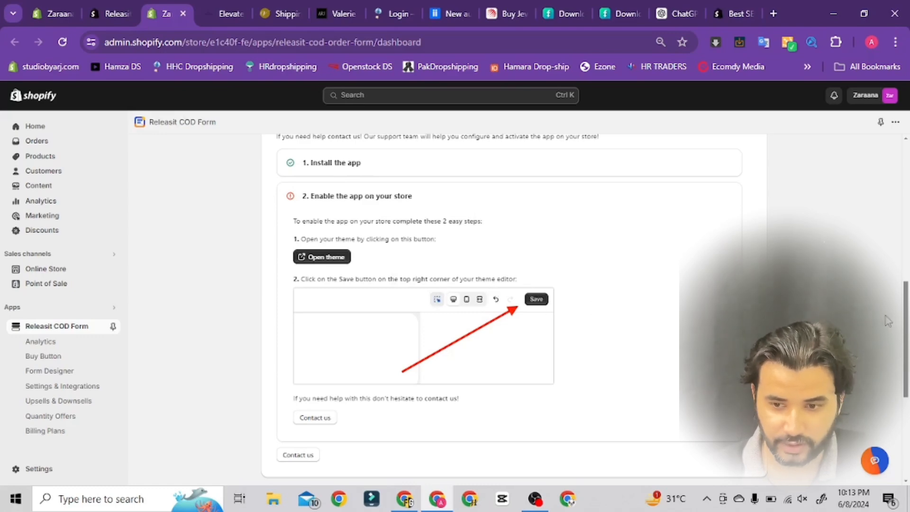
pyautogui.moveTo(904, 310); pyautogui.dragTo(904, 364)
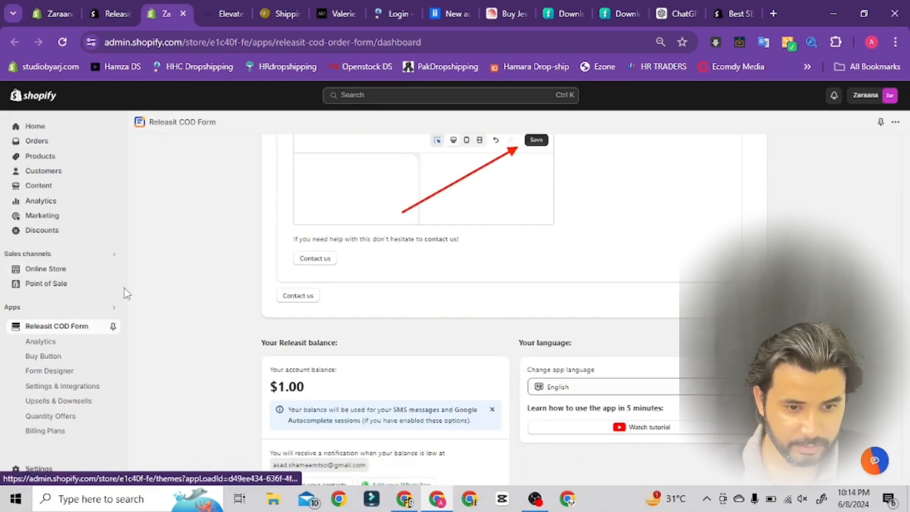
pyautogui.click(110, 269)
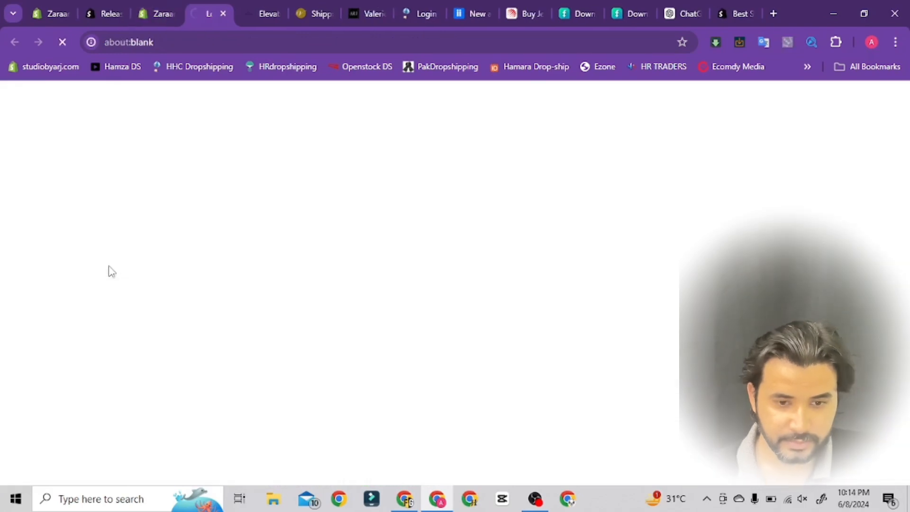
pyautogui.click(158, 15)
pyautogui.click(192, 22)
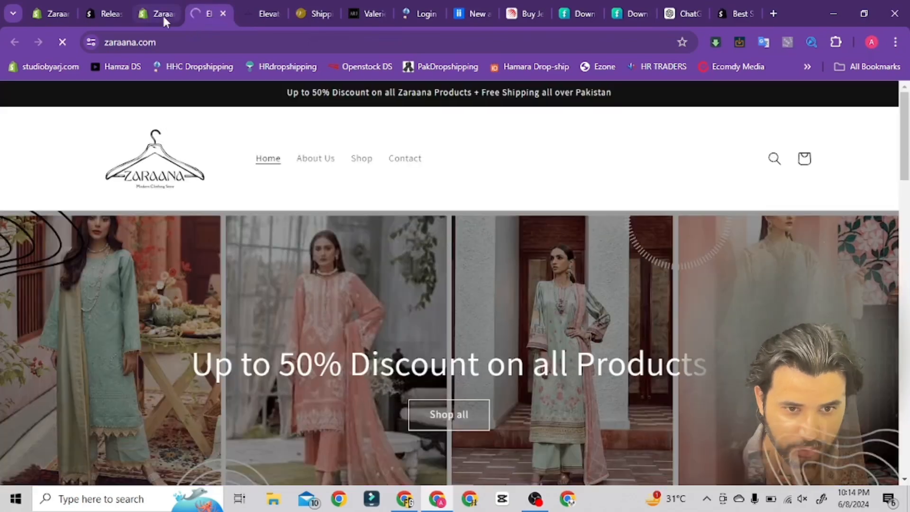
pyautogui.click(162, 14)
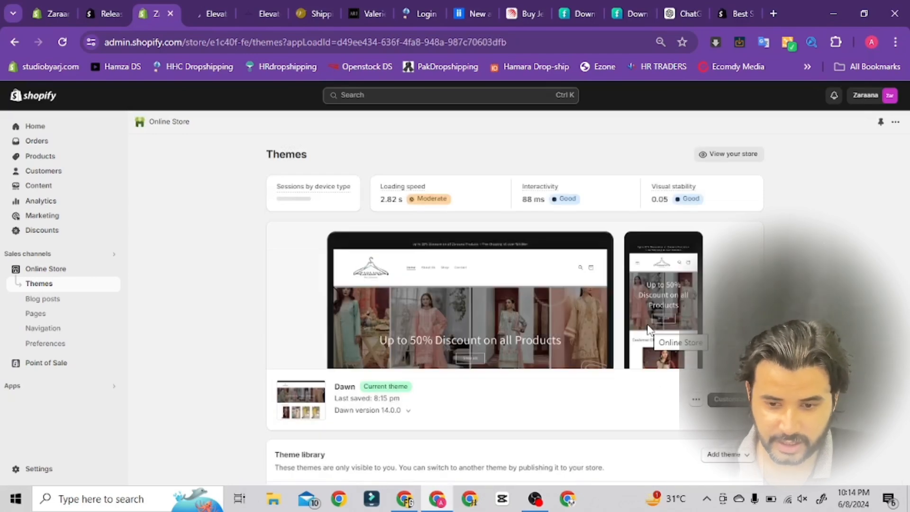
pyautogui.click(649, 329)
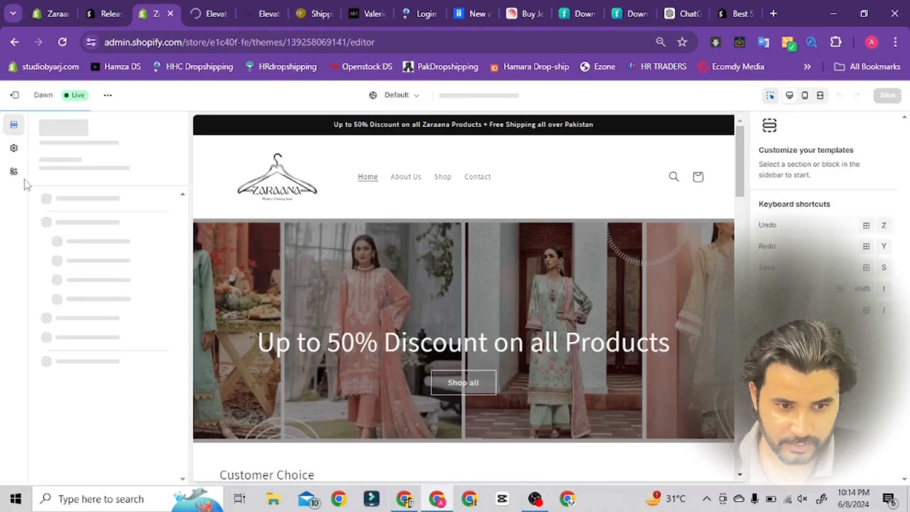
# Step: Enable the Releasit COD Form app embed in the Dawn theme and save the change
pyautogui.click(13, 174)
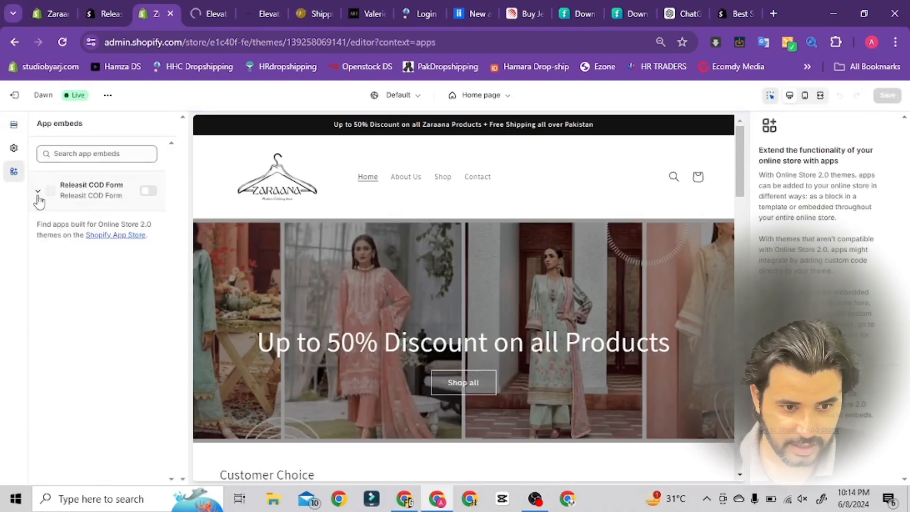
pyautogui.click(149, 191)
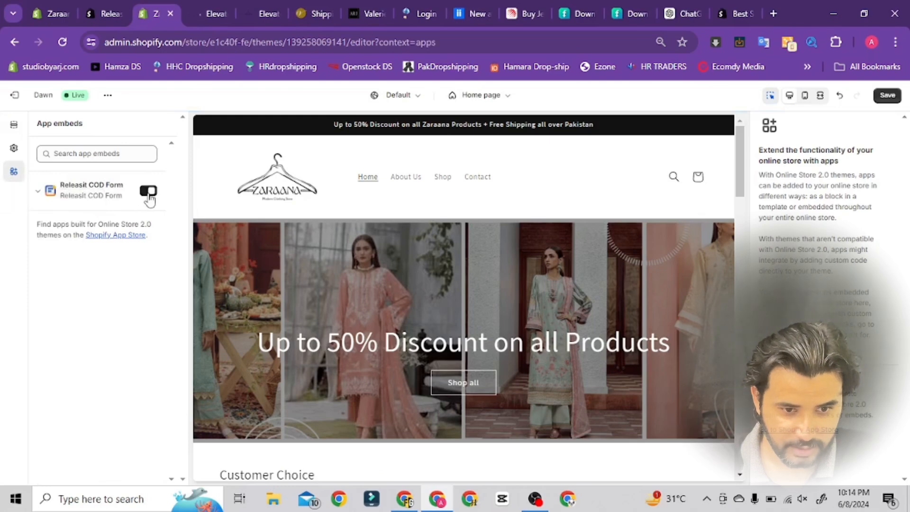
pyautogui.click(885, 100)
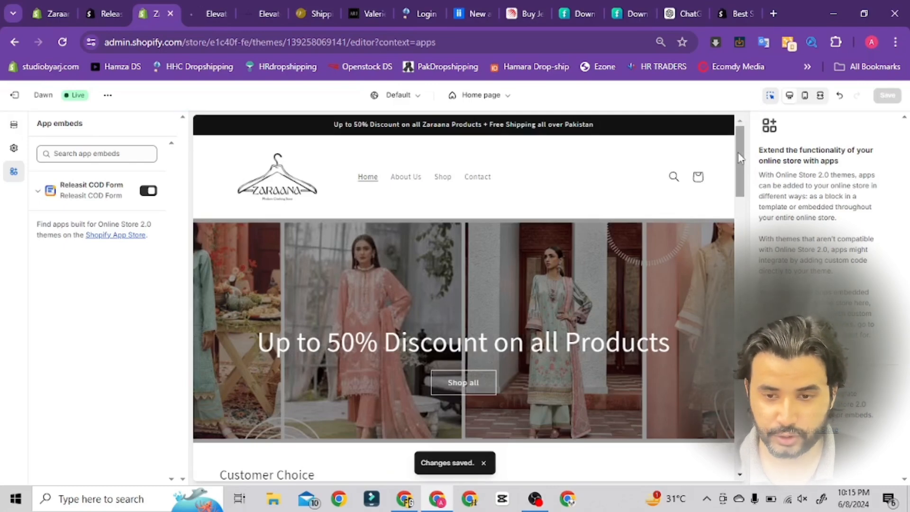
# Step: Reload the live storefront and open the Rang Rasia Net Bridal Embroidery 3 Piece Suit page at its purchase options
pyautogui.click(206, 17)
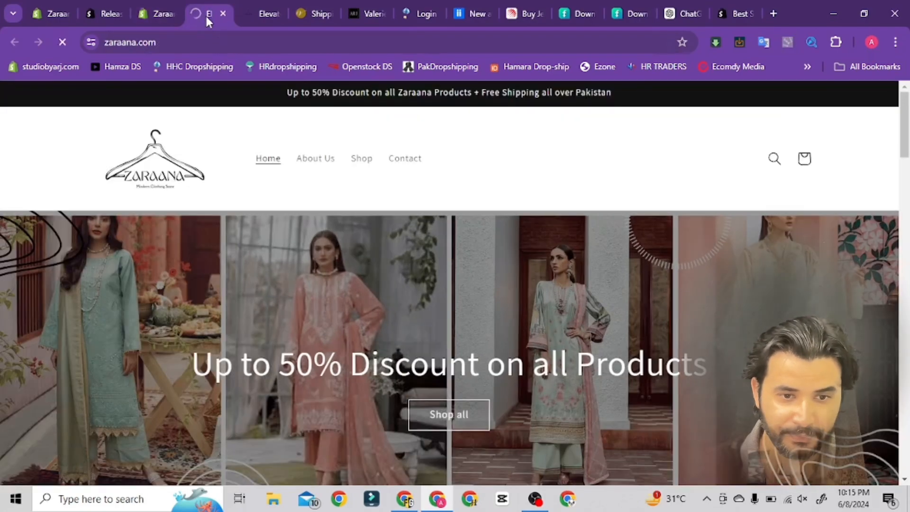
pyautogui.click(60, 45)
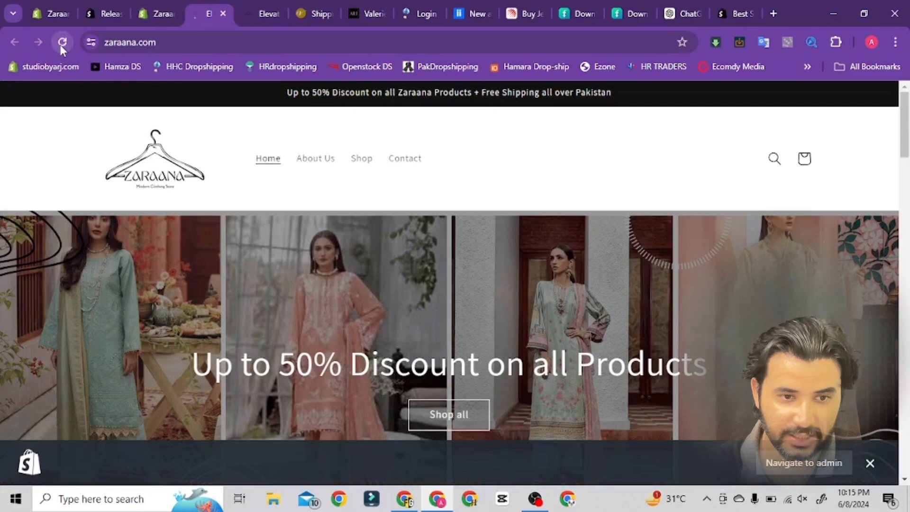
pyautogui.click(370, 149)
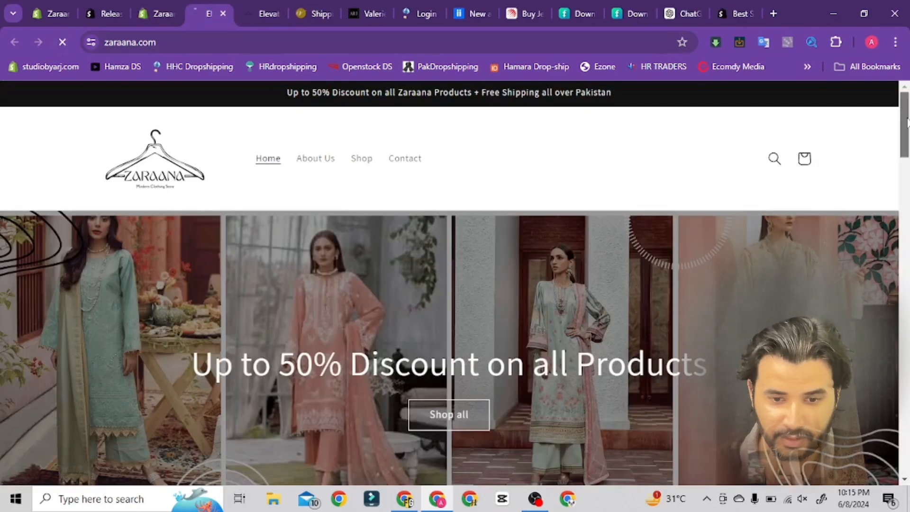
pyautogui.moveTo(907, 122); pyautogui.dragTo(903, 189)
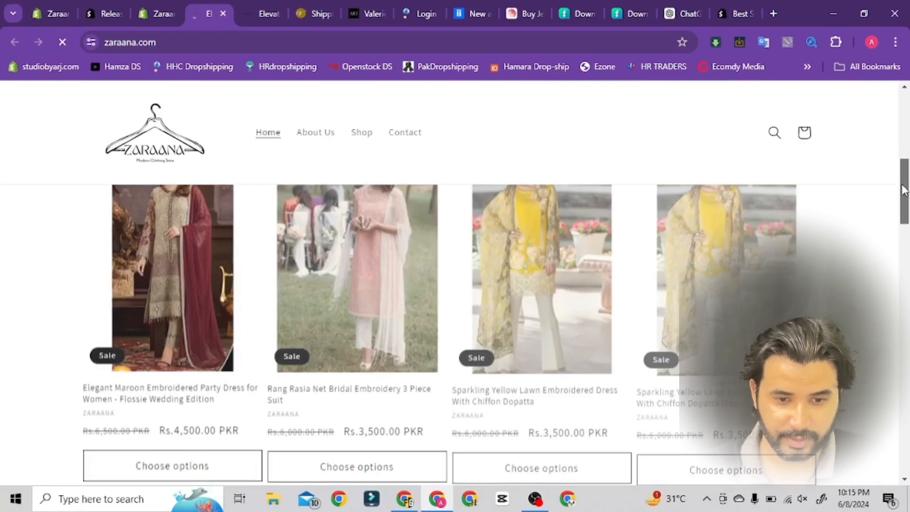
pyautogui.click(359, 253)
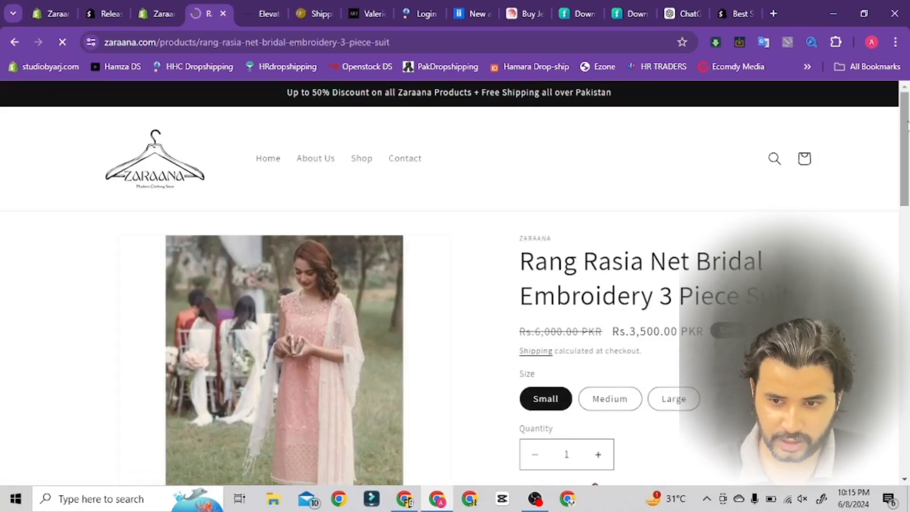
pyautogui.moveTo(906, 123); pyautogui.dragTo(900, 194)
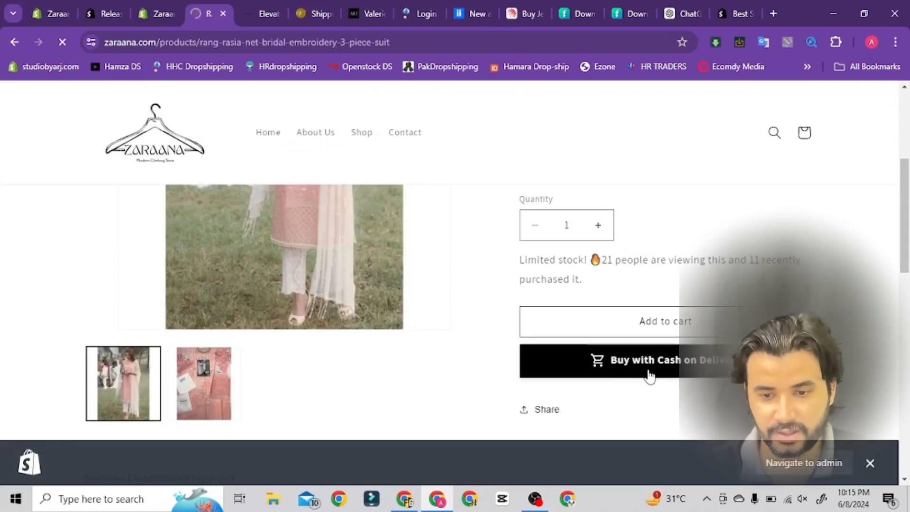
# Step: Open the product's cash on delivery order form, examine its order summary, shipping and address fields, and close it
pyautogui.click(663, 364)
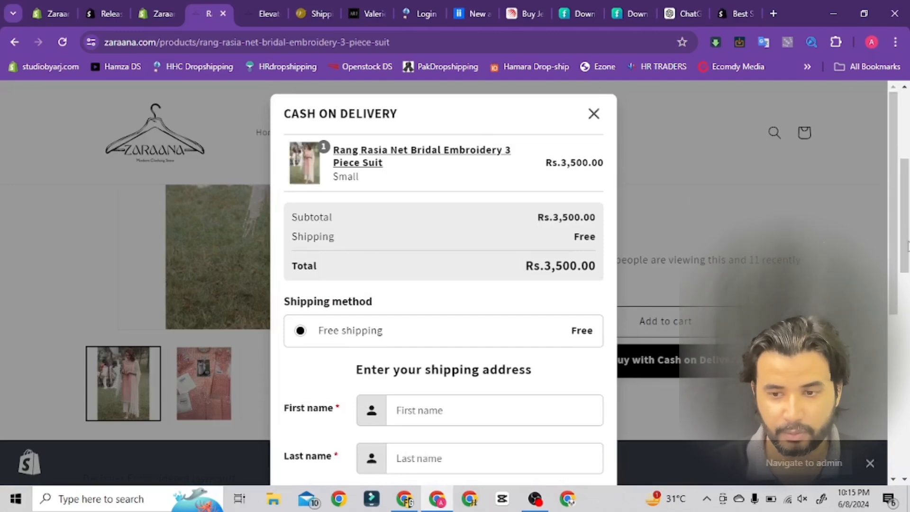
pyautogui.scroll(-1, 889, 223)
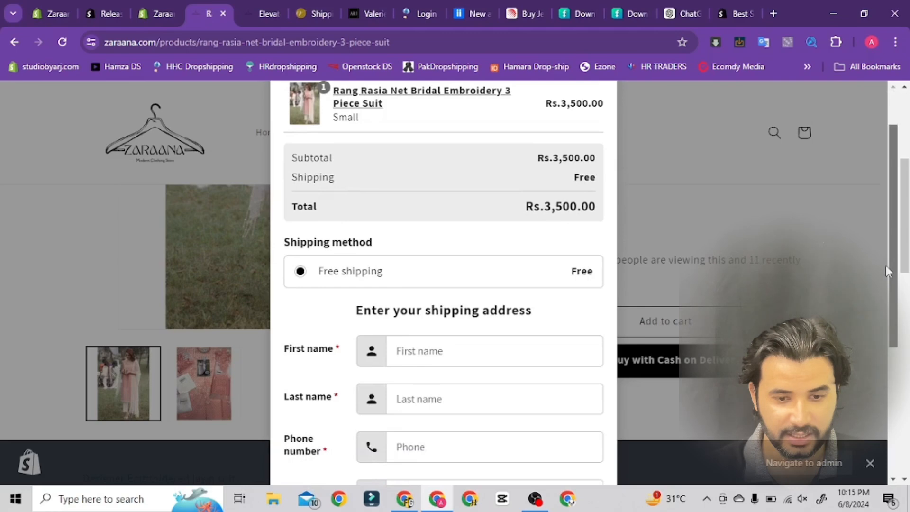
pyautogui.moveTo(886, 271); pyautogui.dragTo(902, 392)
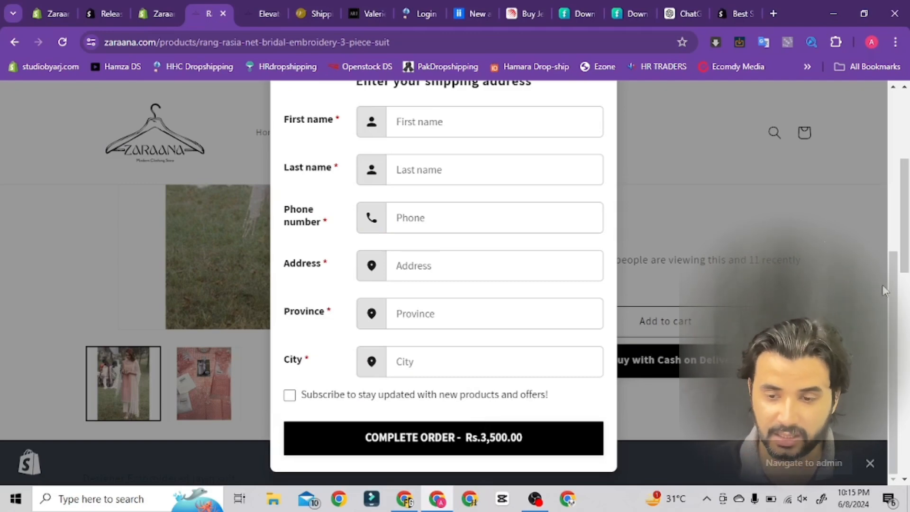
pyautogui.scroll(1, 892, 258)
pyautogui.moveTo(893, 258); pyautogui.dragTo(895, 113)
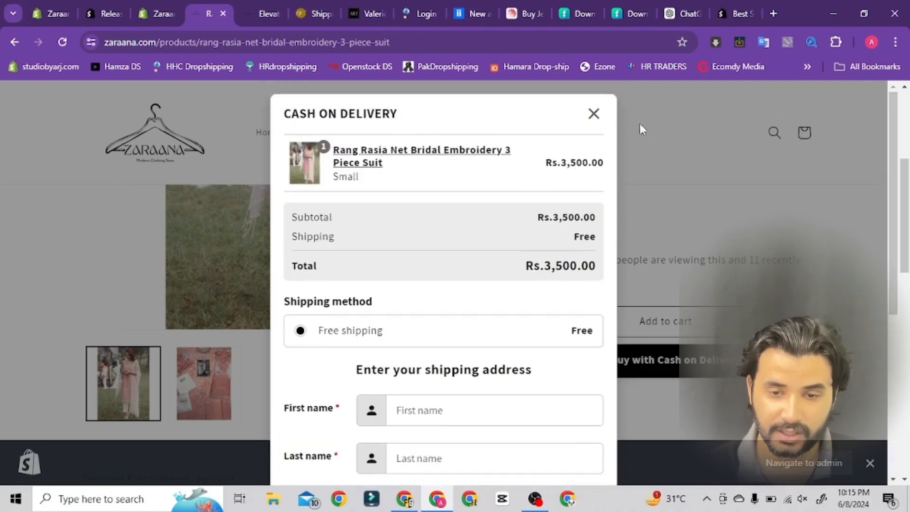
pyautogui.click(593, 116)
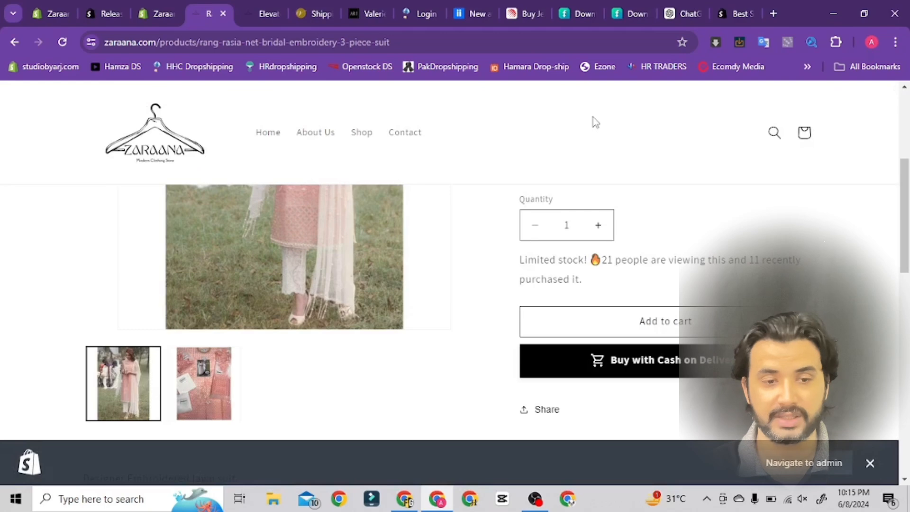
# Step: Return to the store admin, exit the theme editor, and open the installed Releasit COD Form app
pyautogui.click(152, 17)
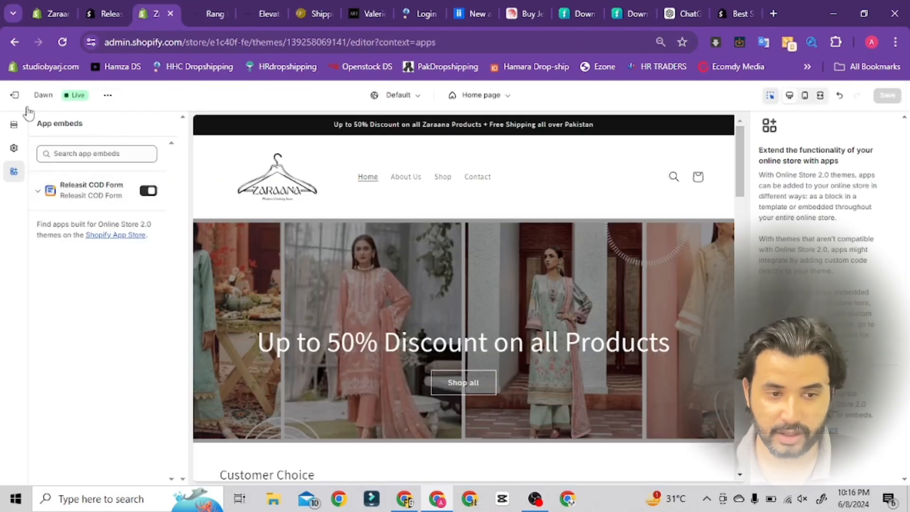
pyautogui.click(12, 101)
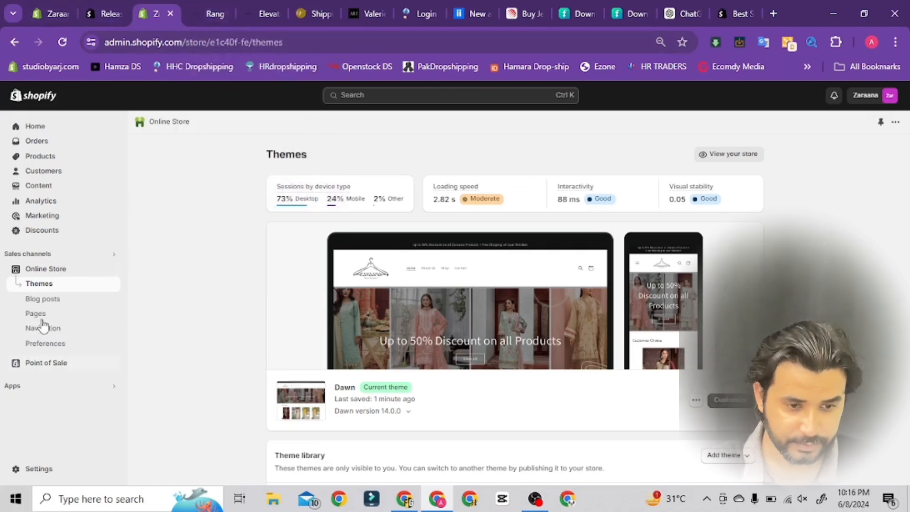
pyautogui.click(36, 391)
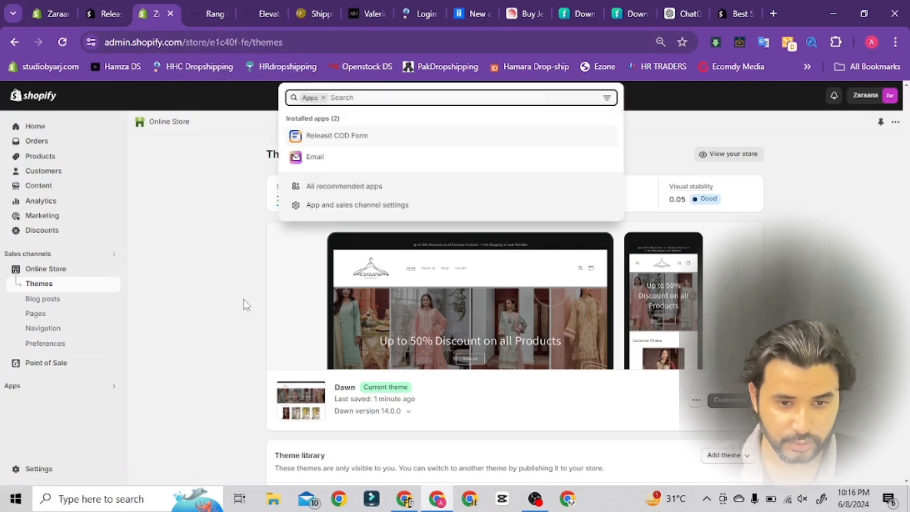
pyautogui.click(337, 141)
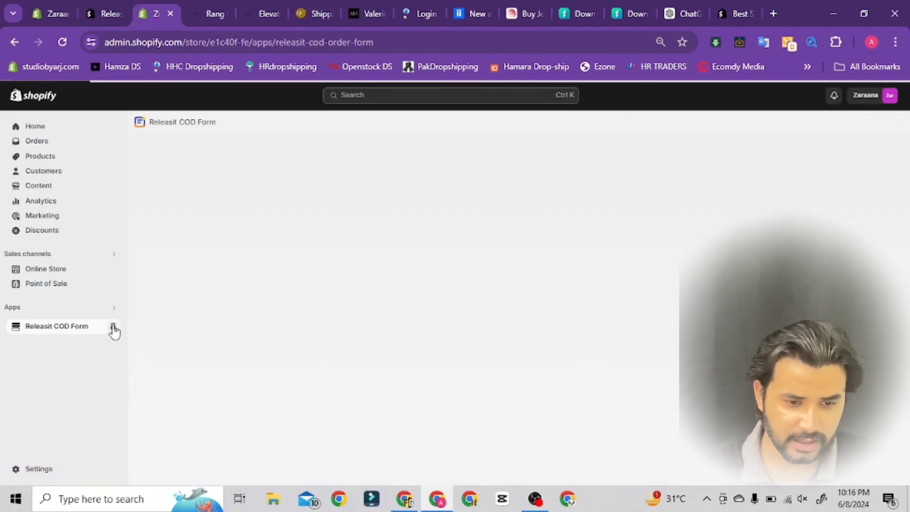
# Step: Pin the Releasit COD Form app in the admin navigation, and review its dashboard and analytics
pyautogui.click(113, 327)
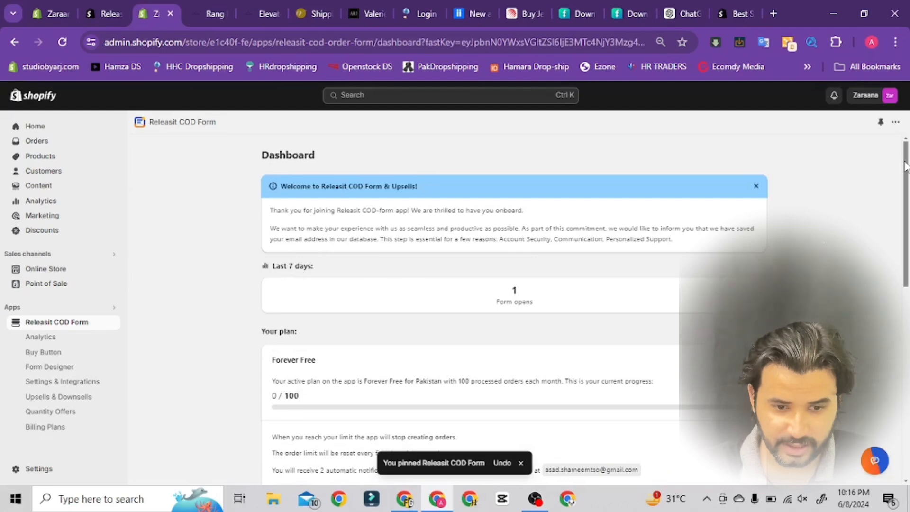
pyautogui.moveTo(904, 166); pyautogui.dragTo(898, 377)
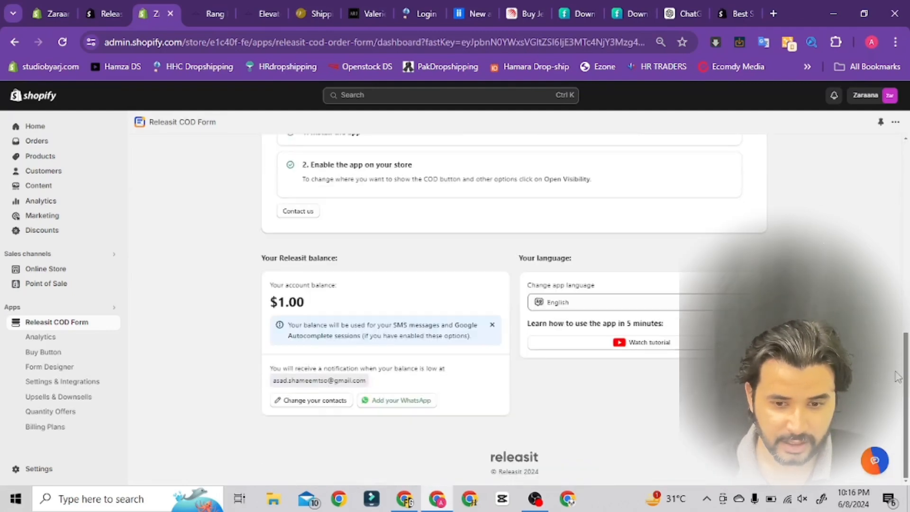
pyautogui.click(51, 341)
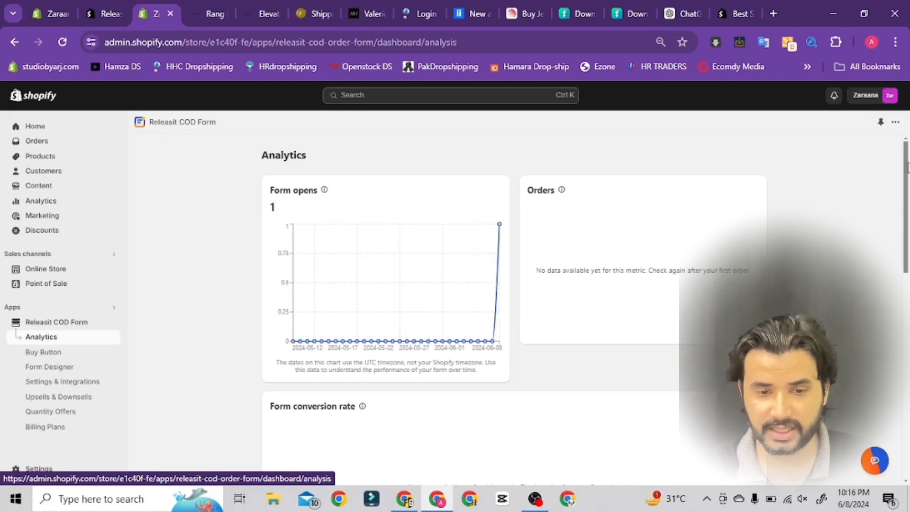
pyautogui.moveTo(907, 166); pyautogui.dragTo(907, 244)
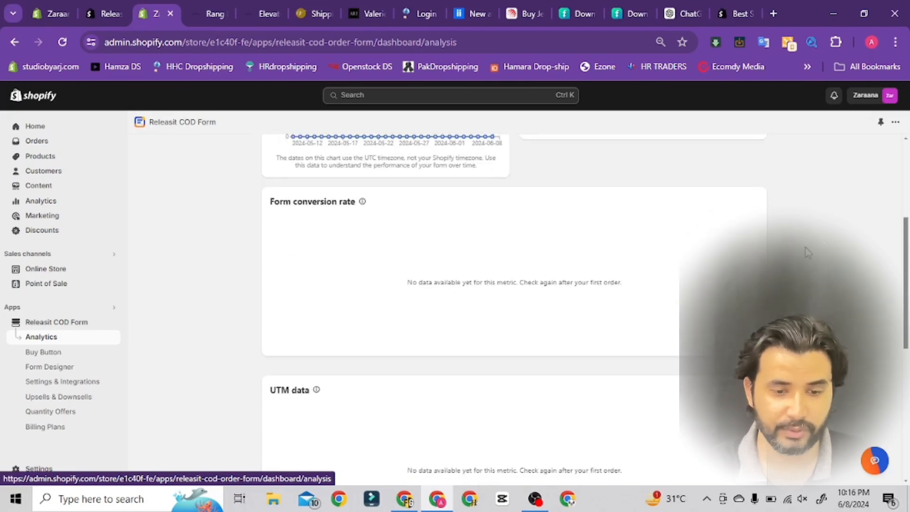
# Step: Set the cash on delivery Buy Now button's animation to Shaker and save the change
pyautogui.click(56, 359)
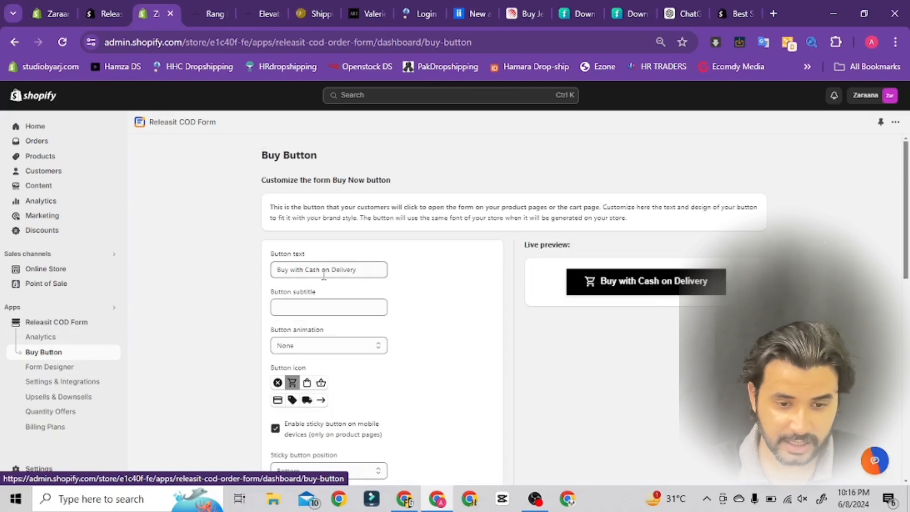
pyautogui.click(300, 274)
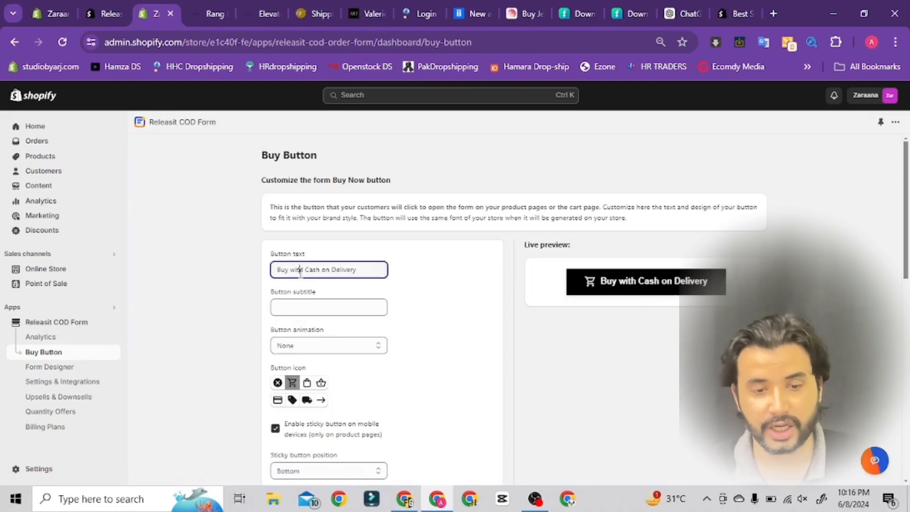
pyautogui.click(379, 346)
pyautogui.click(340, 369)
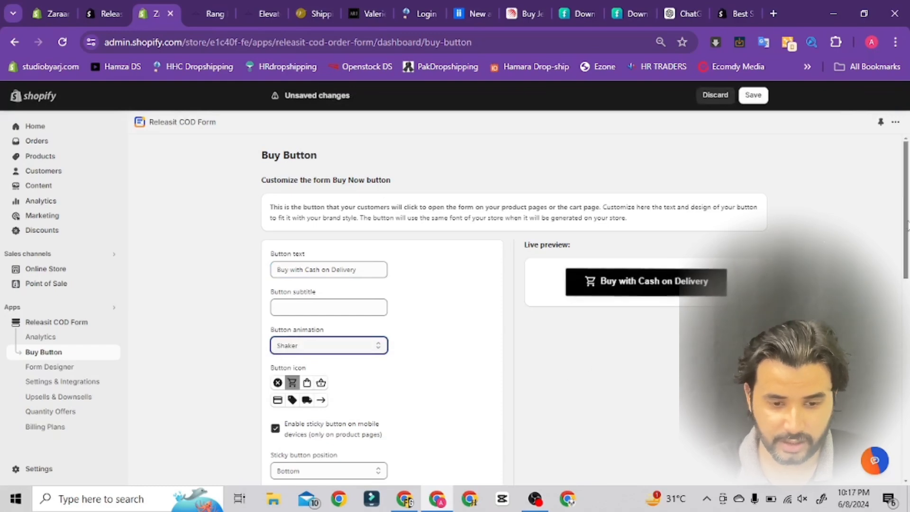
pyautogui.scroll(-2, 758, 223)
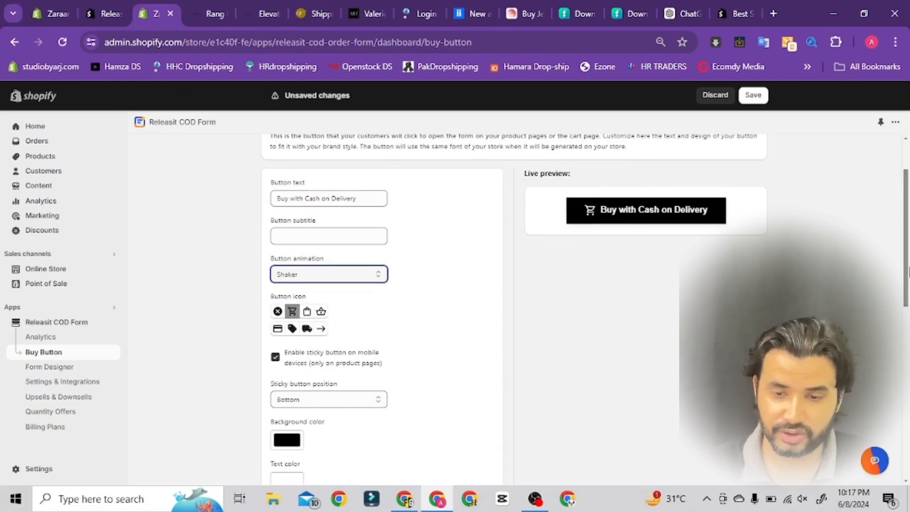
pyautogui.moveTo(906, 239); pyautogui.dragTo(908, 216)
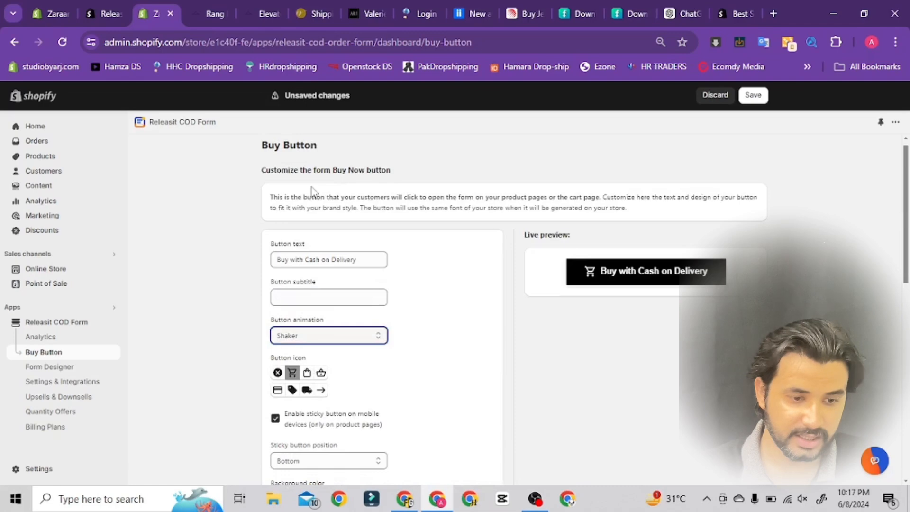
pyautogui.click(49, 371)
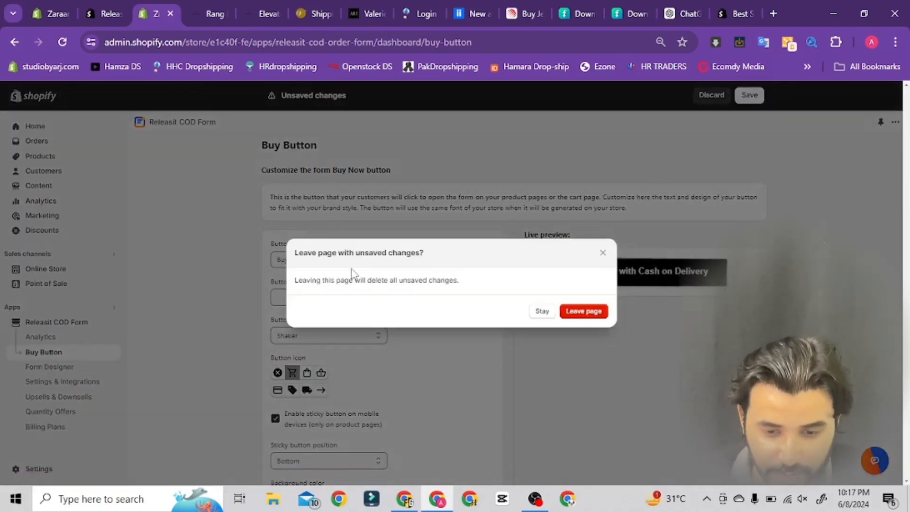
pyautogui.click(545, 311)
pyautogui.click(758, 95)
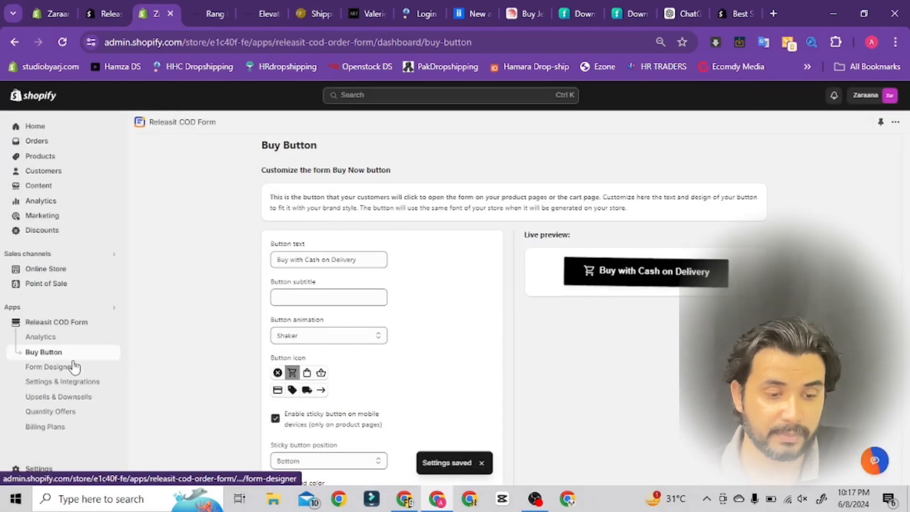
# Step: Examine the Form Designer's mode, country, form blocks, style and generic texts, and open the form's Visibility settings
pyautogui.click(56, 368)
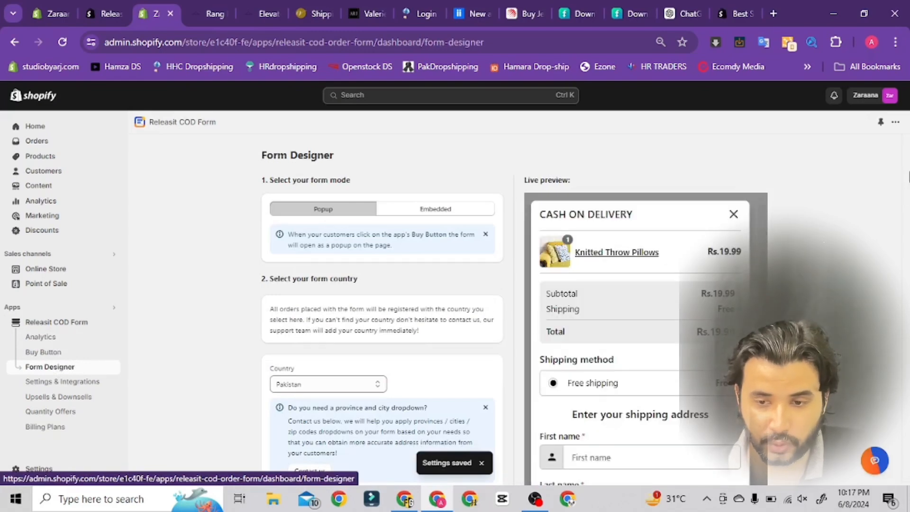
pyautogui.moveTo(906, 173); pyautogui.dragTo(907, 187)
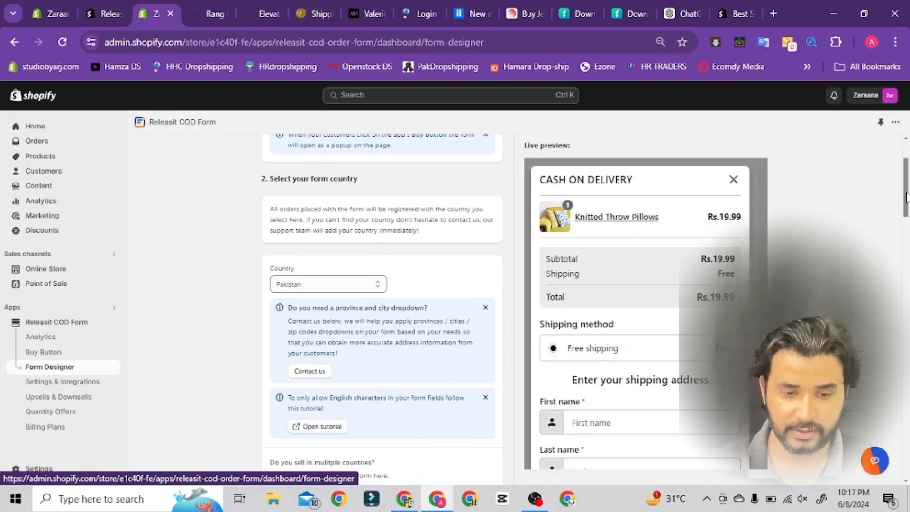
pyautogui.moveTo(906, 197); pyautogui.dragTo(907, 237)
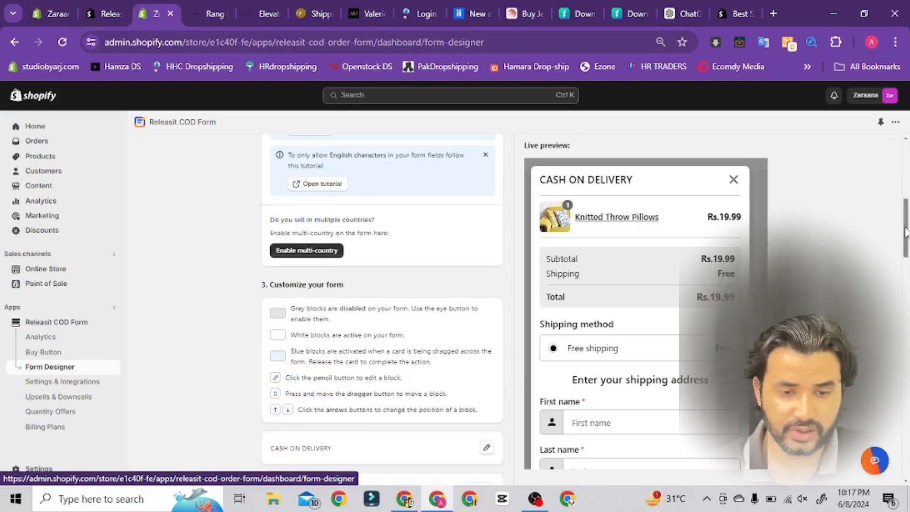
pyautogui.moveTo(905, 232); pyautogui.dragTo(907, 270)
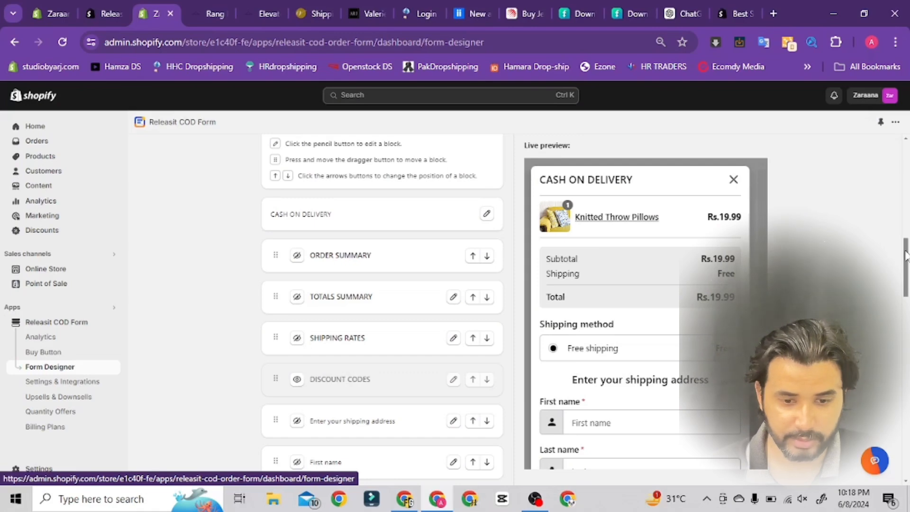
pyautogui.moveTo(905, 255); pyautogui.dragTo(906, 277)
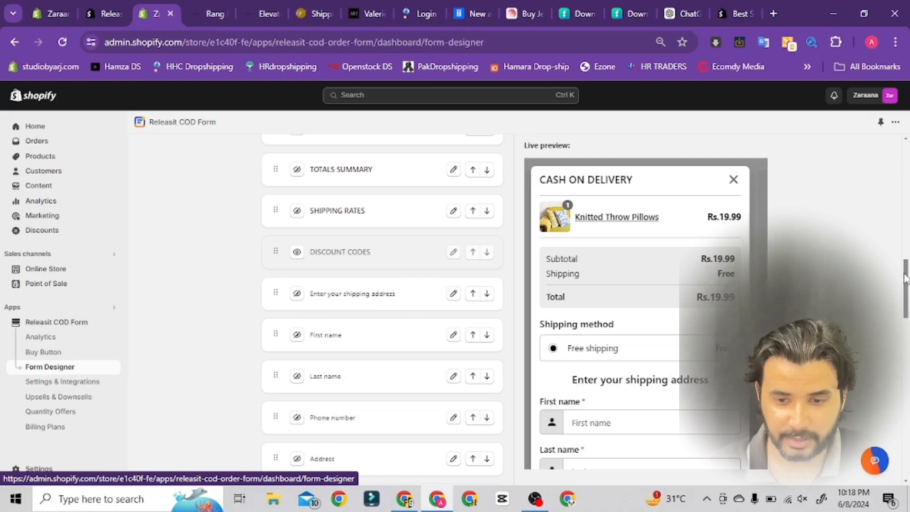
pyautogui.scroll(-2, 905, 277)
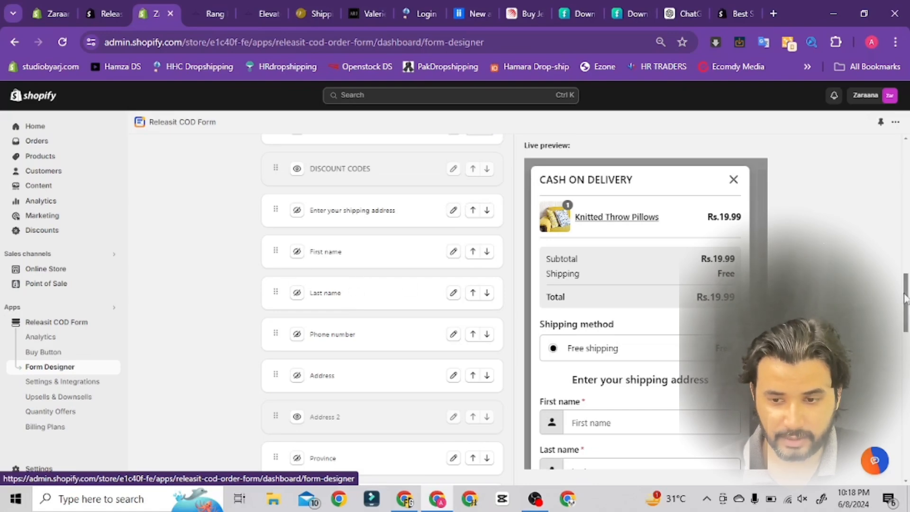
pyautogui.scroll(-5, 905, 297)
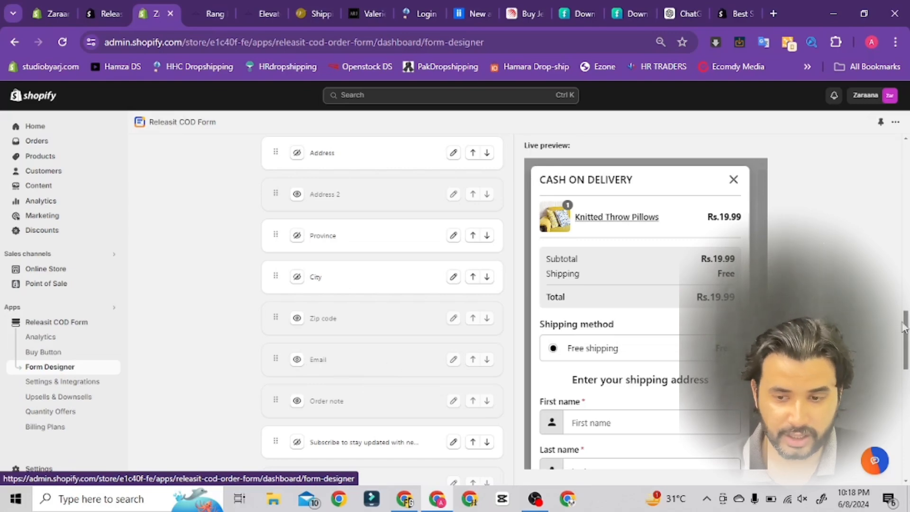
pyautogui.moveTo(906, 327); pyautogui.dragTo(906, 351)
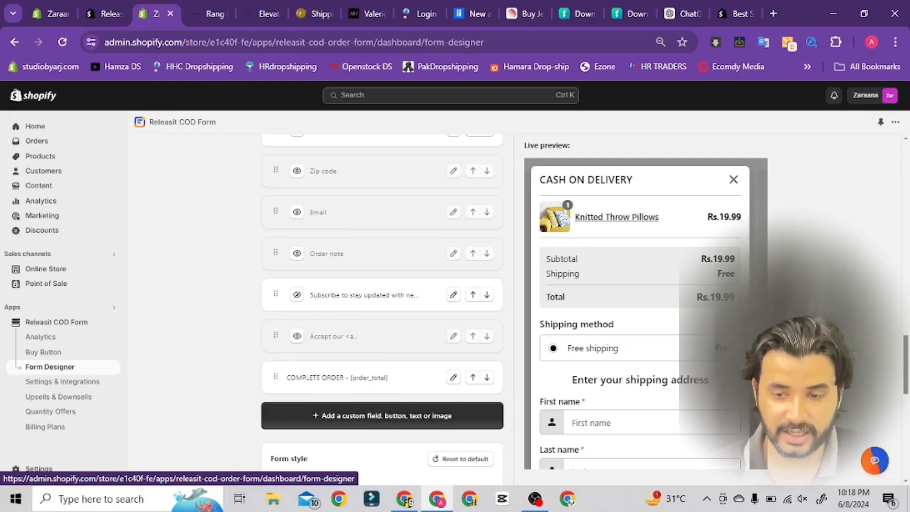
pyautogui.moveTo(905, 353); pyautogui.dragTo(899, 433)
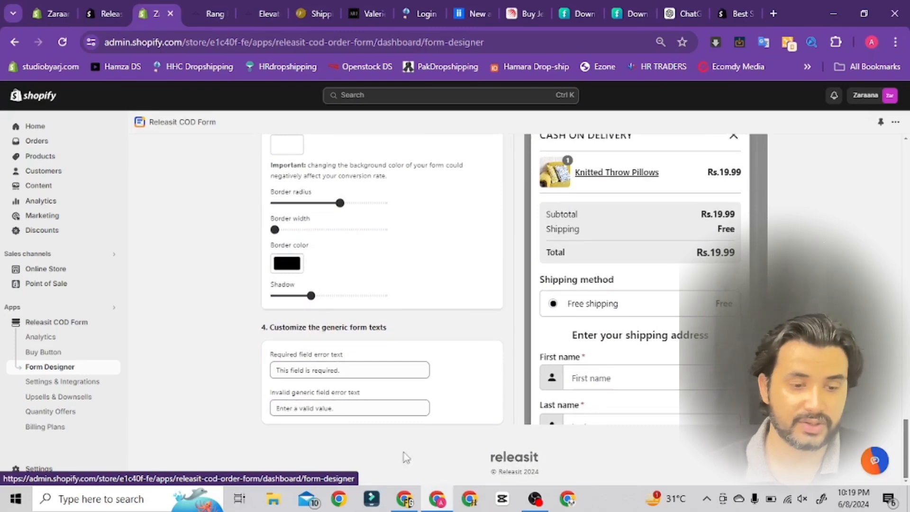
pyautogui.click(84, 386)
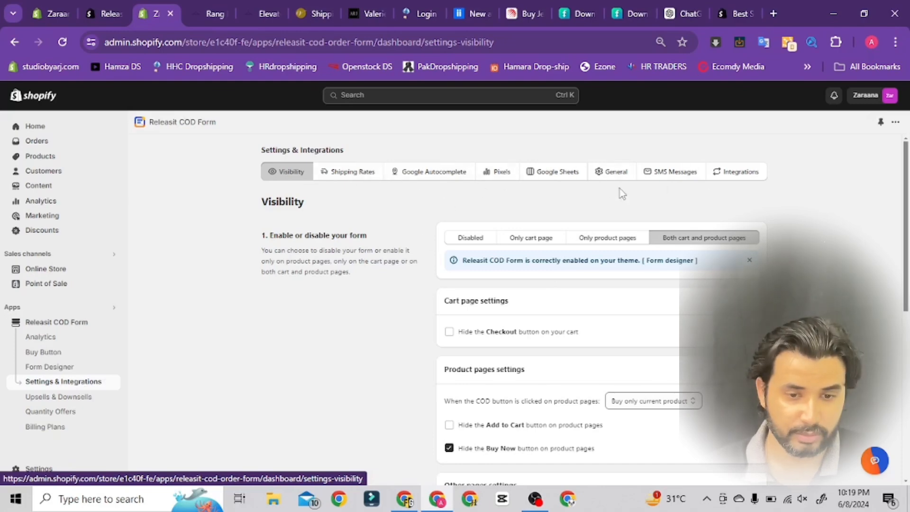
# Step: Open the One-Click Upsells configuration from Upsells & Downsells and start adding a new upsell
pyautogui.click(70, 402)
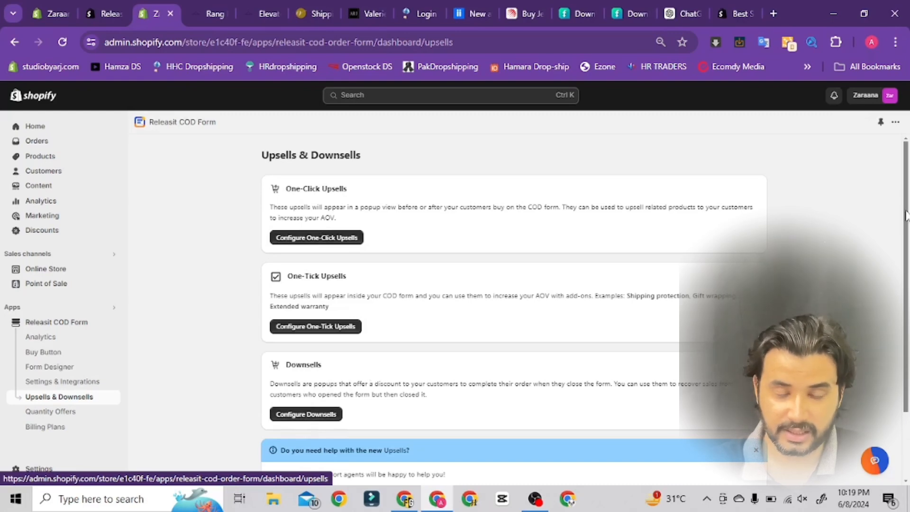
pyautogui.scroll(-1, 905, 216)
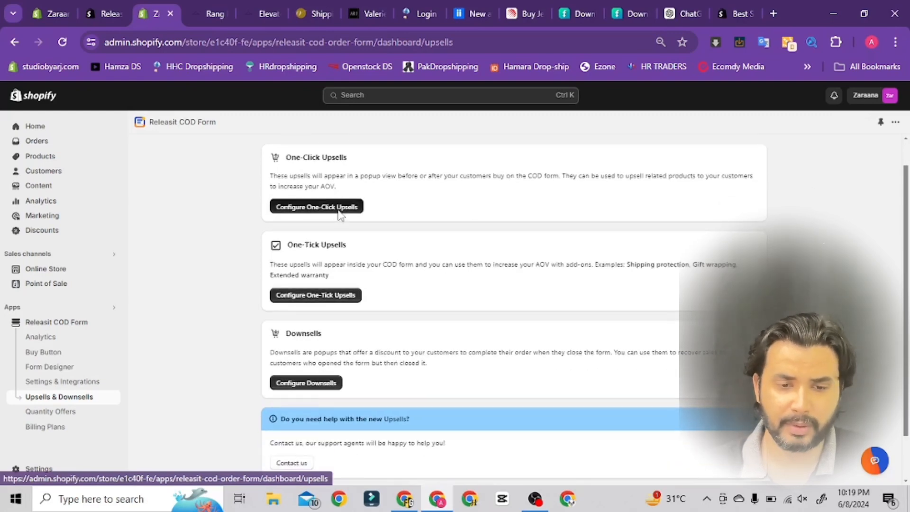
pyautogui.click(339, 208)
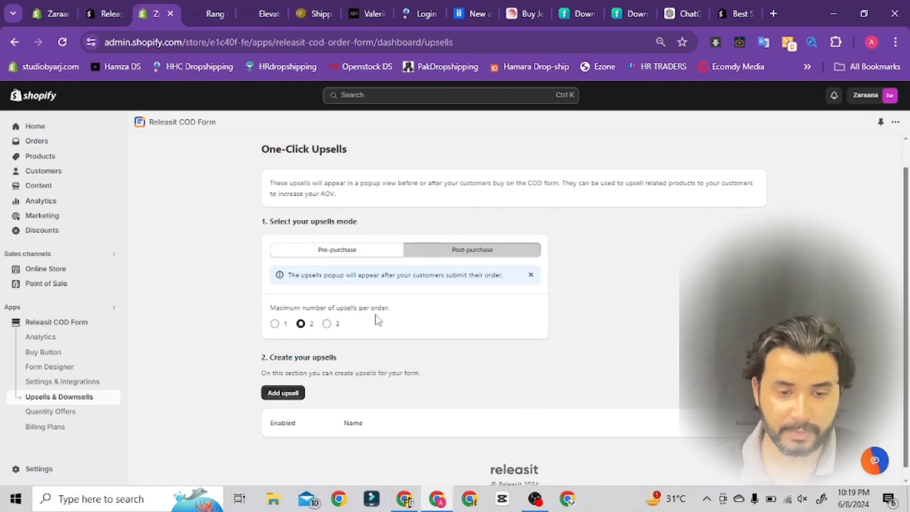
pyautogui.click(287, 394)
pyautogui.click(289, 397)
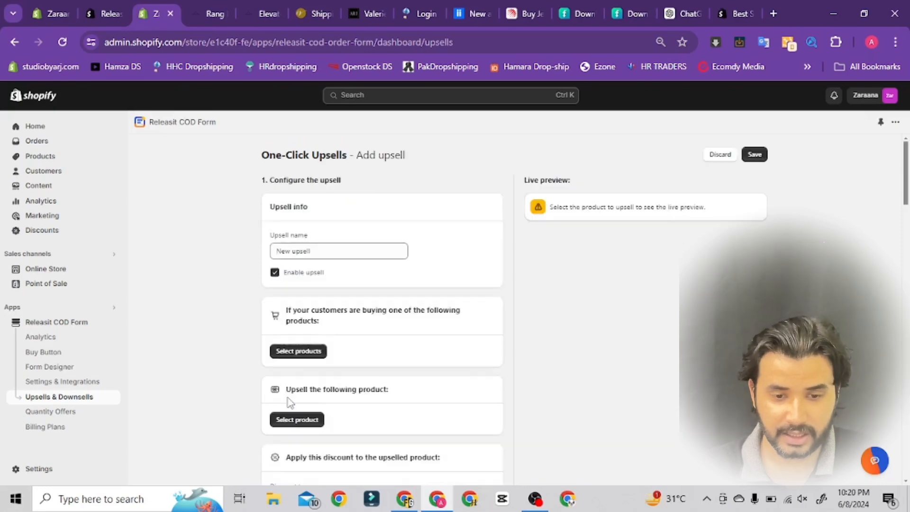
# Step: Add Rang Rasia Net Bridal Embroidery 3 Piece Suit as the purchased product that triggers the new upsell
pyautogui.click(317, 252)
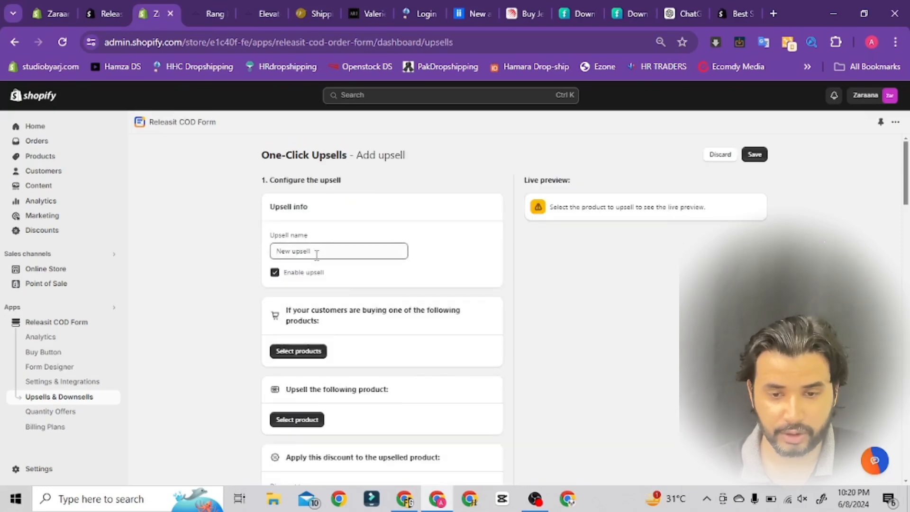
pyautogui.click(309, 354)
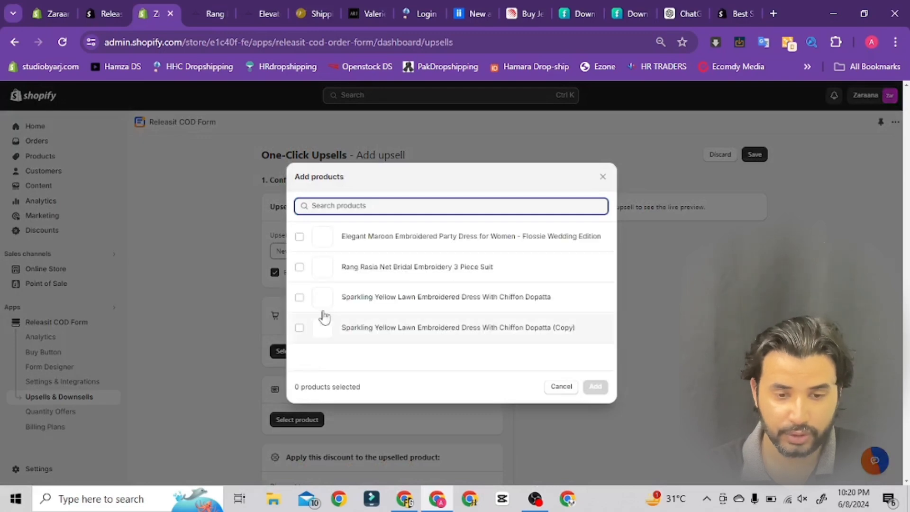
pyautogui.click(299, 267)
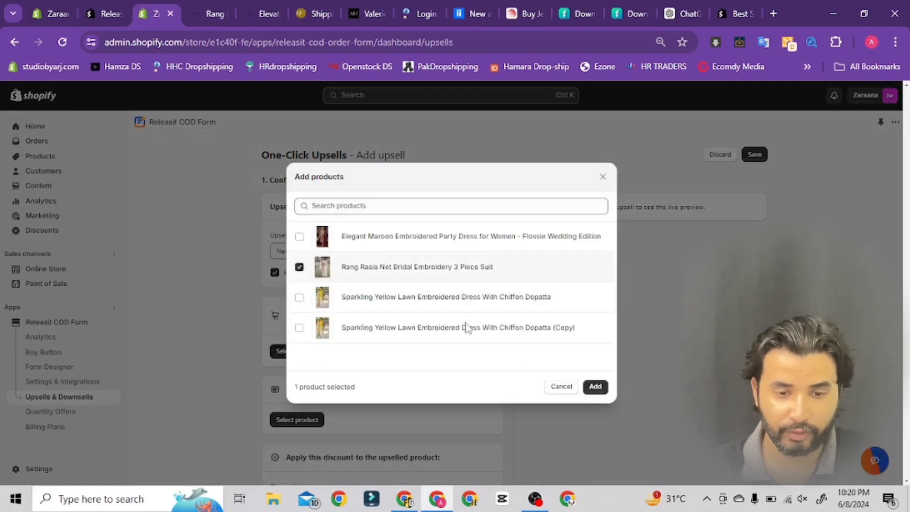
pyautogui.click(595, 386)
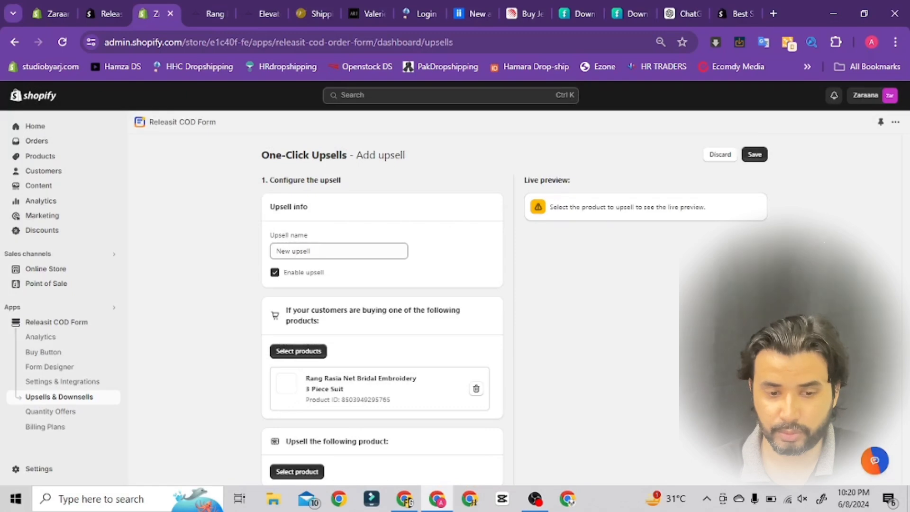
# Step: Review the new upsell's discount, design and countdown settings, and open the Quantity Offers page
pyautogui.moveTo(905, 192); pyautogui.dragTo(905, 232)
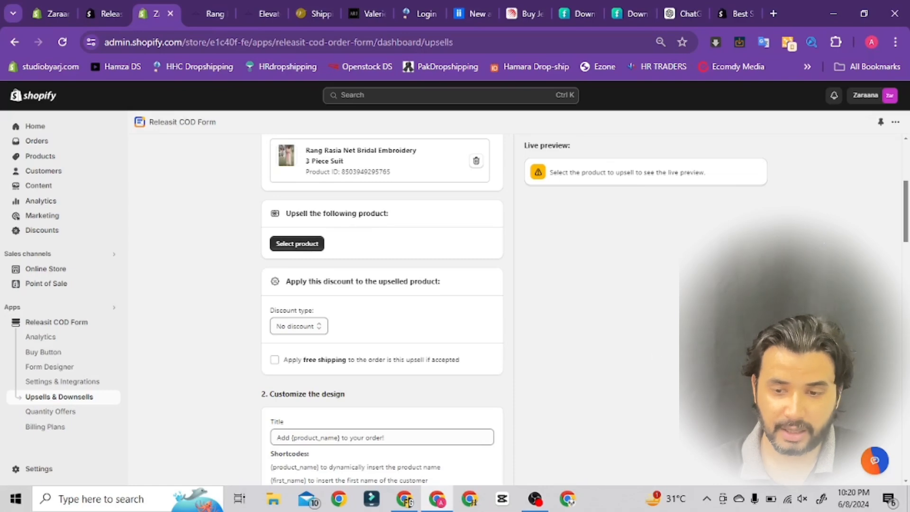
pyautogui.moveTo(904, 227); pyautogui.dragTo(904, 301)
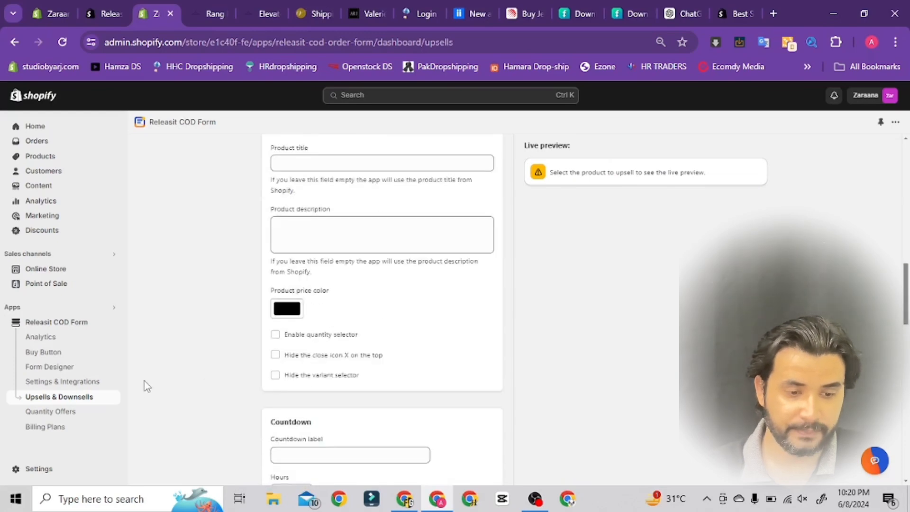
pyautogui.click(83, 413)
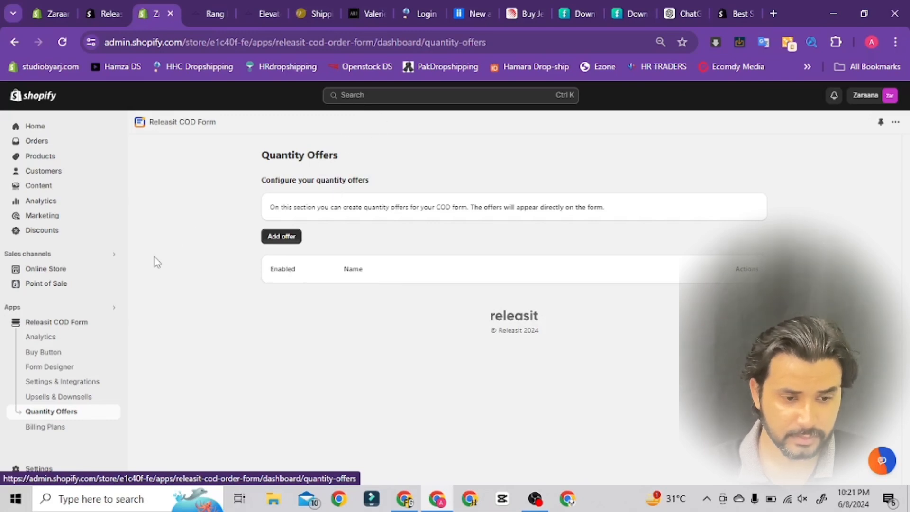
# Step: Search the store admin's apps for "booster" and open the Booster: Page Speed Optimizer listing in the Shopify App Store
pyautogui.click(82, 309)
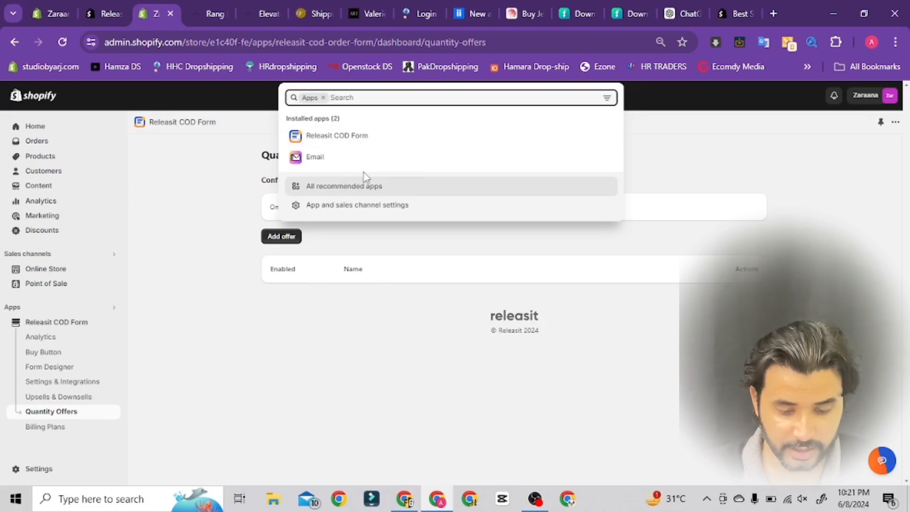
pyautogui.write('booster')
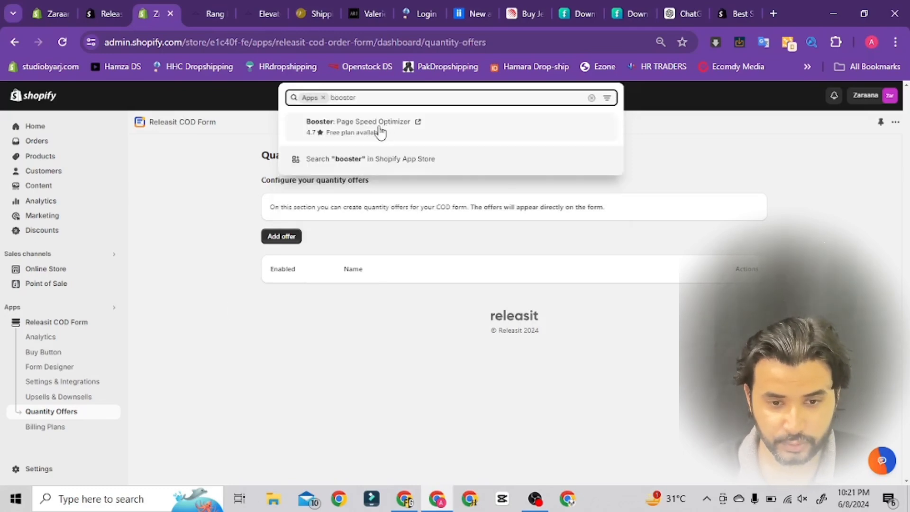
pyautogui.click(379, 131)
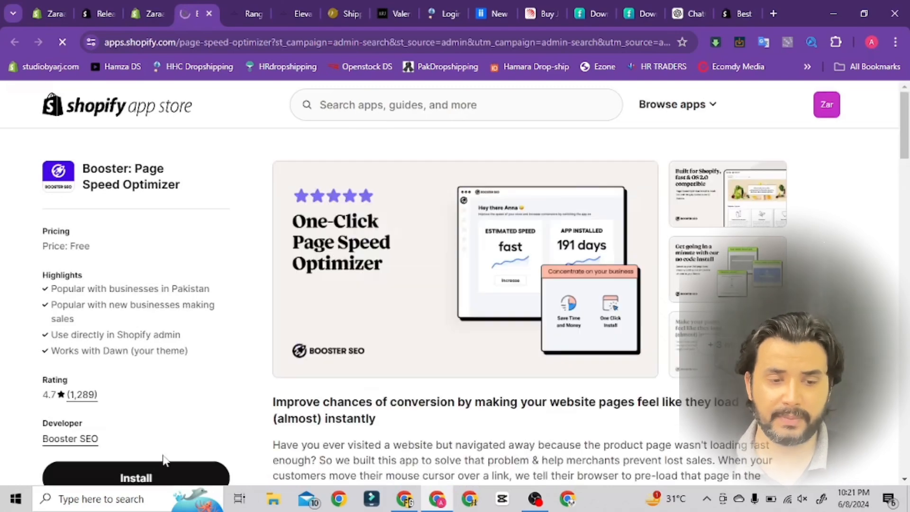
# Step: Install the Booster: Page Speed Optimizer app on the store, approve its data access, and pin it to the admin navigation
pyautogui.click(135, 478)
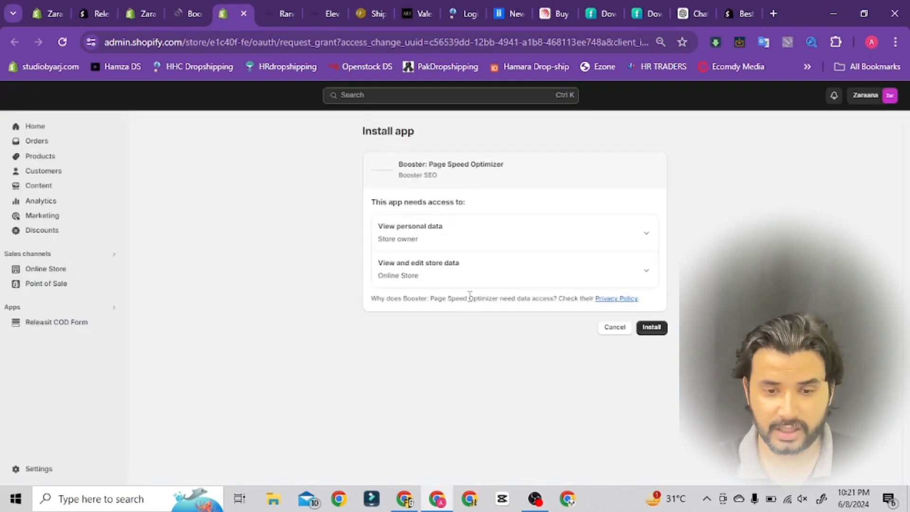
pyautogui.click(652, 328)
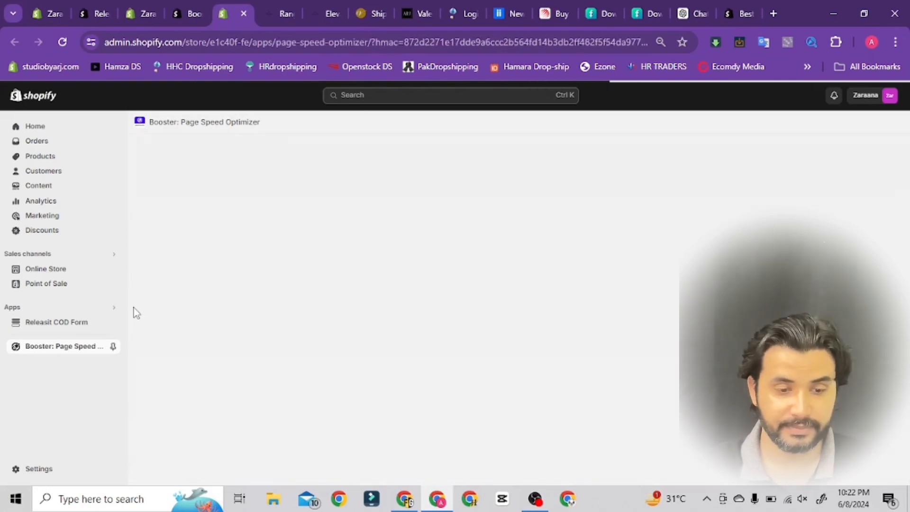
pyautogui.click(113, 346)
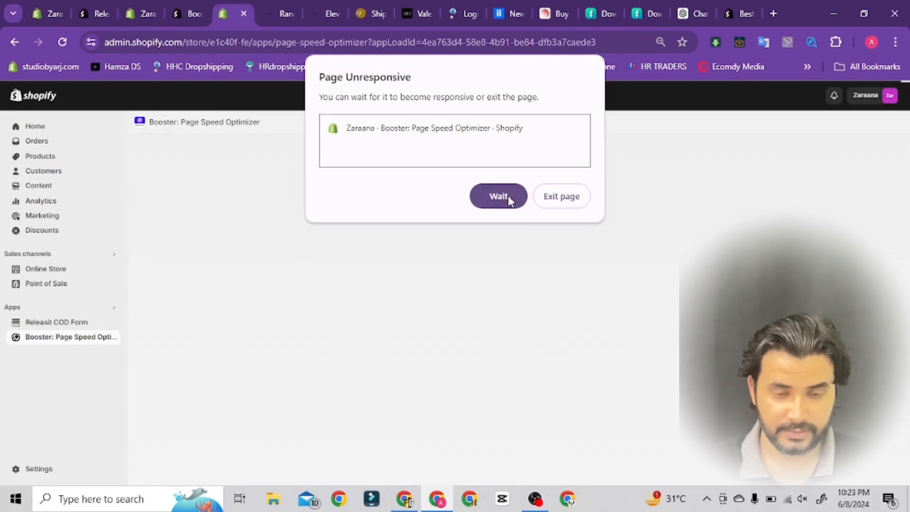
pyautogui.click(507, 196)
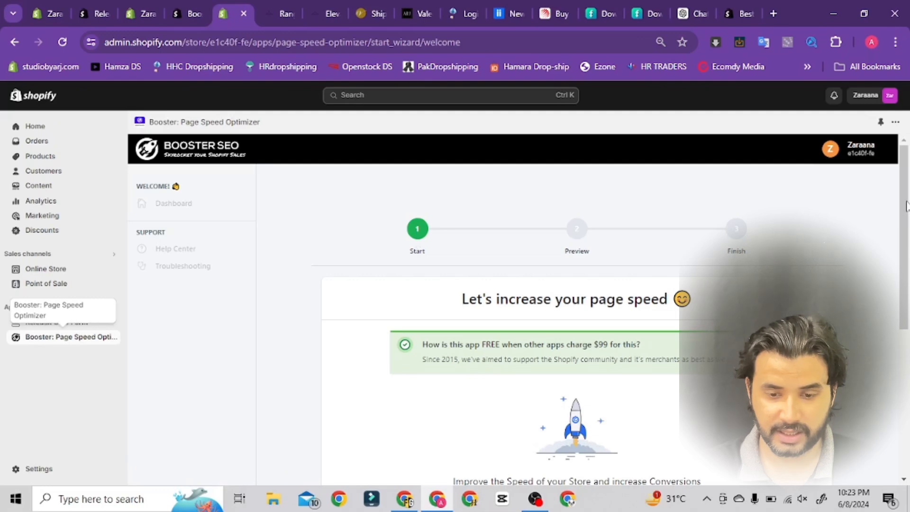
# Step: Enable Booster's theme extension, save the activated app embed in the live Dawn theme, and reload the theme editor
pyautogui.moveTo(906, 206); pyautogui.dragTo(906, 287)
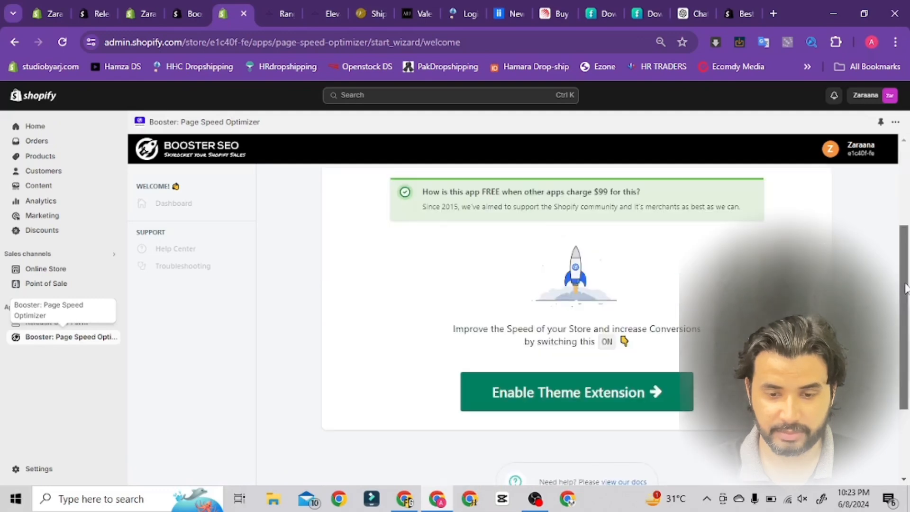
pyautogui.click(571, 390)
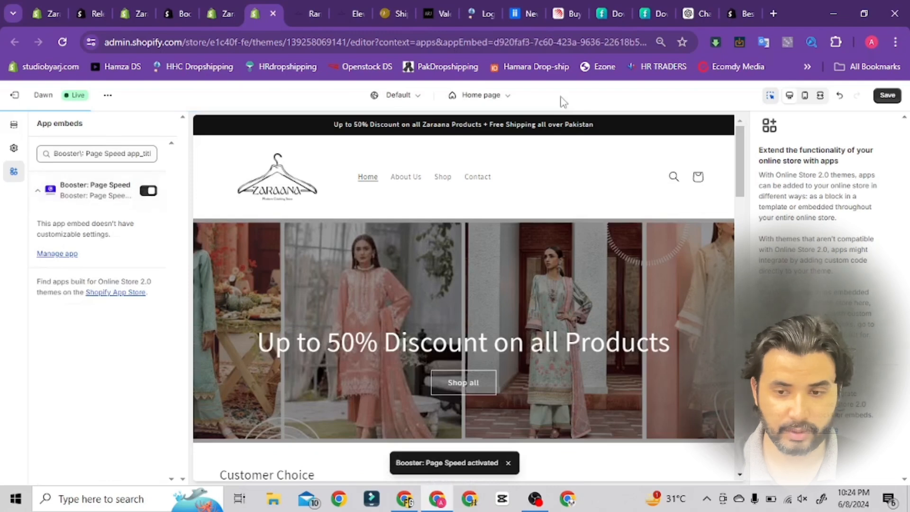
pyautogui.click(884, 99)
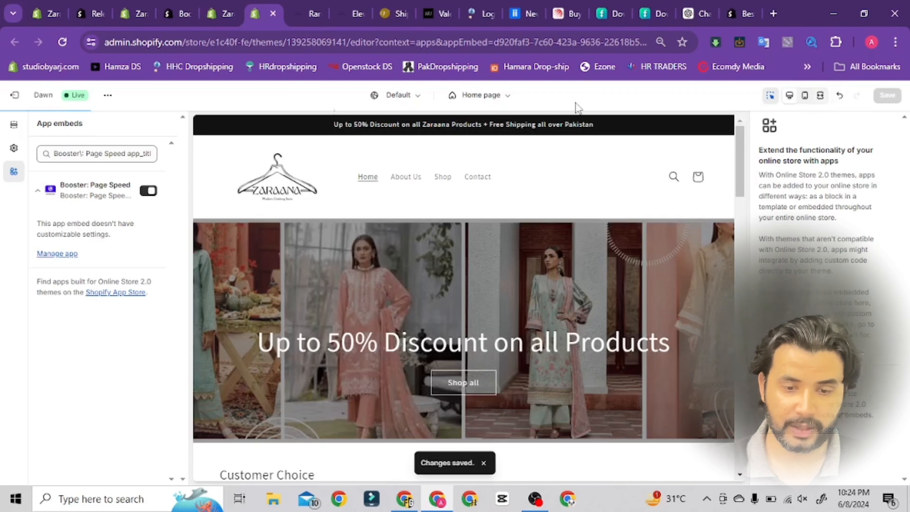
pyautogui.click(63, 43)
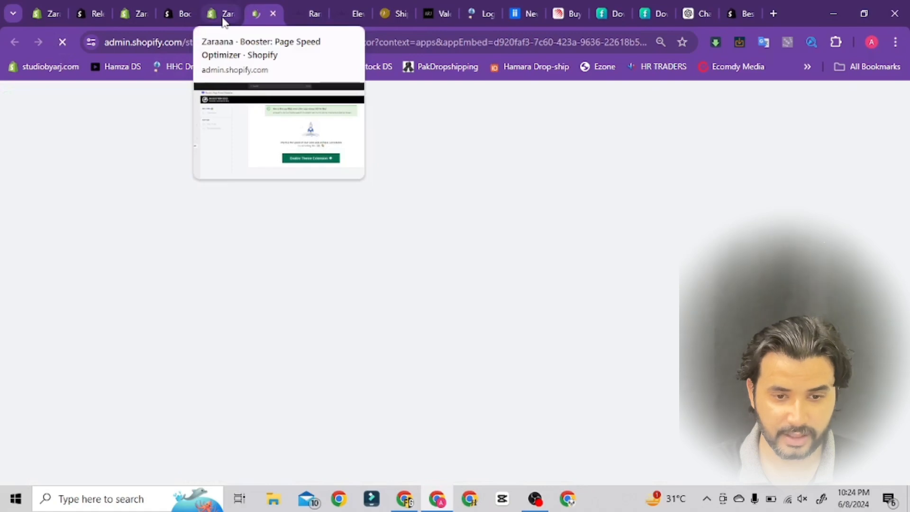
# Step: Preview the store from Booster's setup wizard, look through the home page down to the collections, and return to the wizard
pyautogui.click(223, 19)
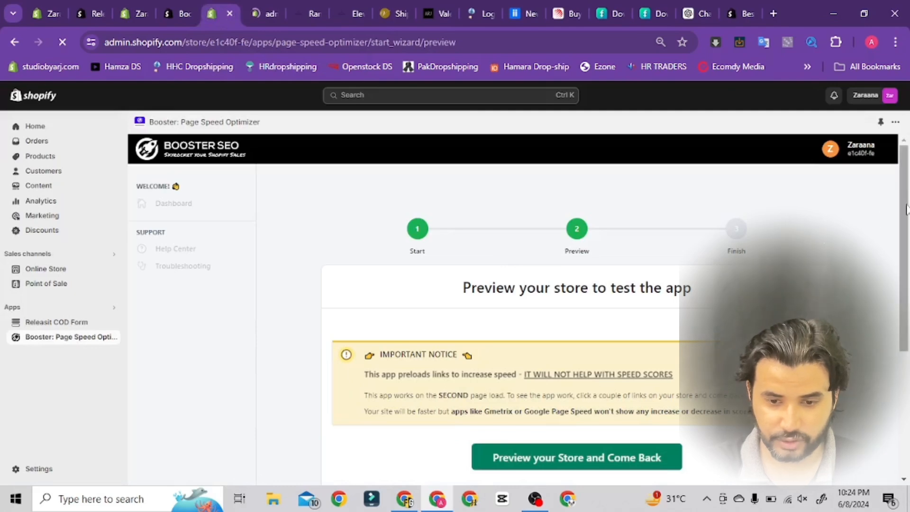
pyautogui.scroll(-2, 903, 274)
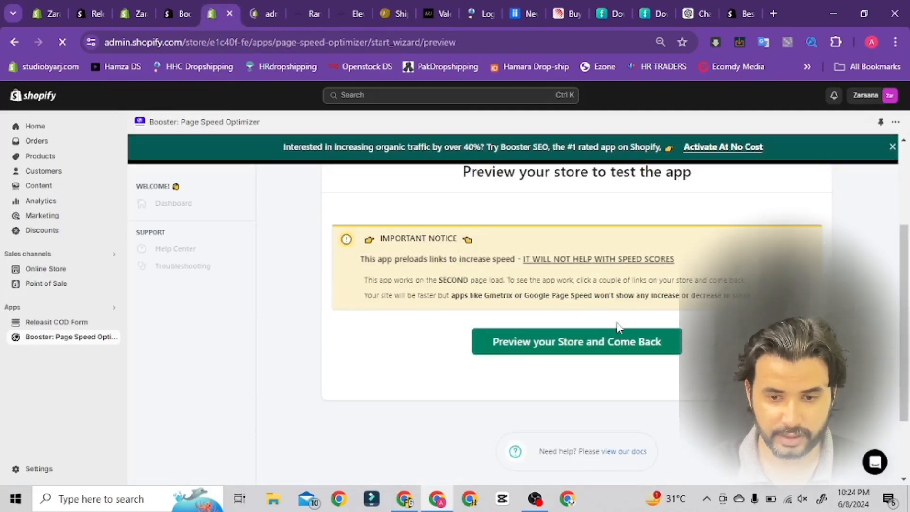
pyautogui.click(606, 352)
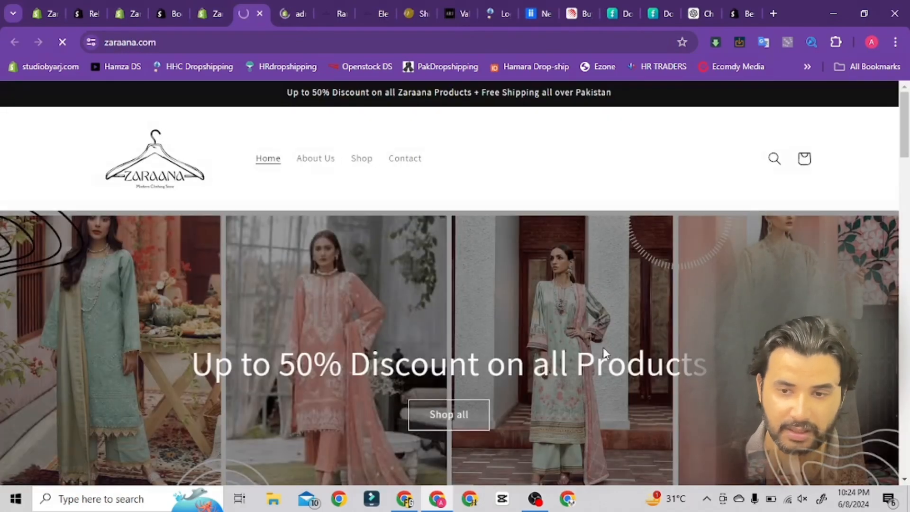
pyautogui.moveTo(904, 139); pyautogui.dragTo(906, 303)
pyautogui.scroll(-2, 904, 179)
pyautogui.scroll(-4, 907, 301)
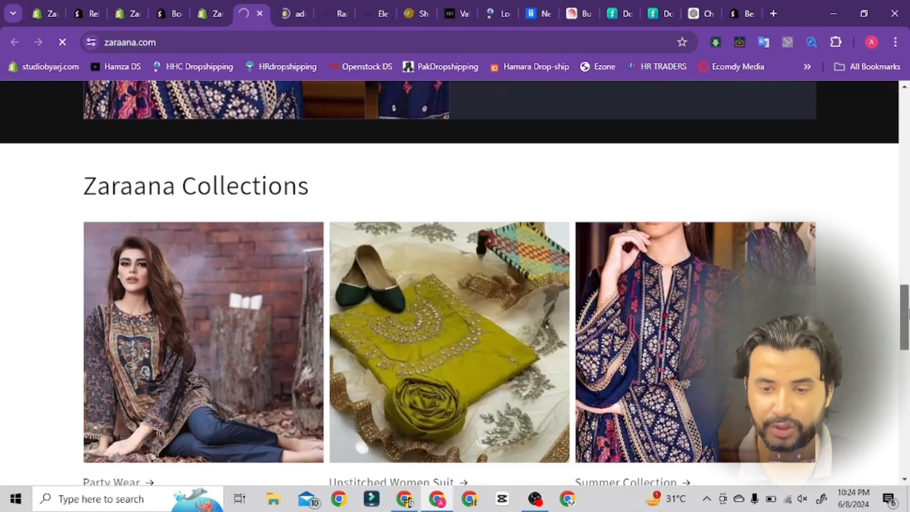
pyautogui.moveTo(908, 313); pyautogui.dragTo(905, 424)
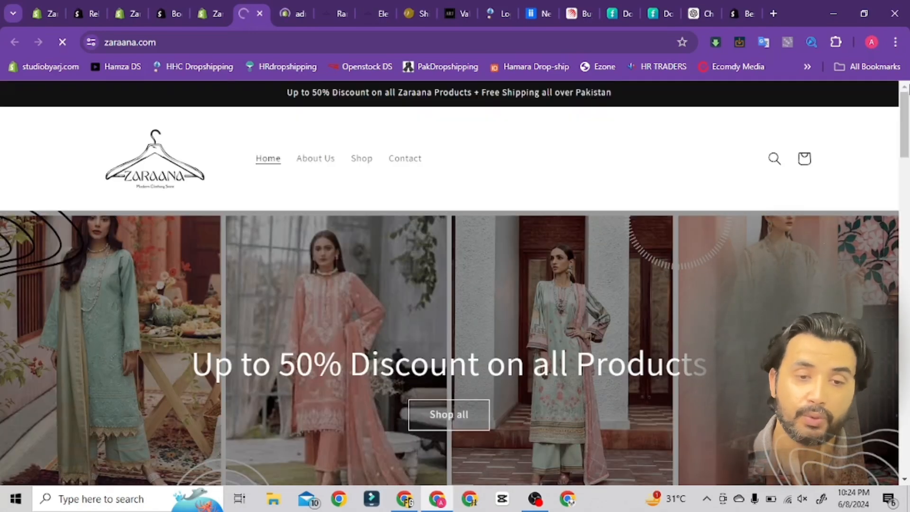
pyautogui.click(213, 12)
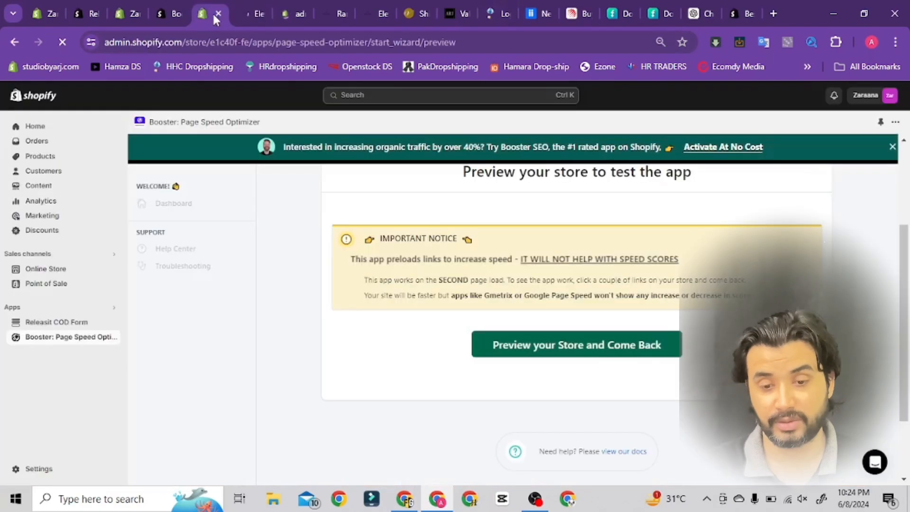